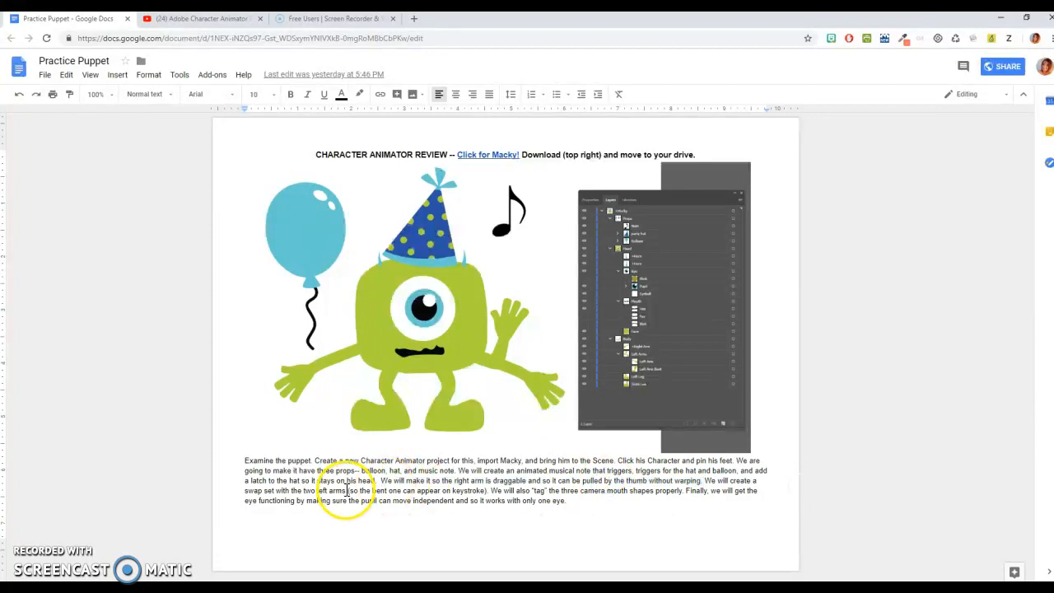
left_click_drag(346, 490, 244, 492)
left_click(426, 500)
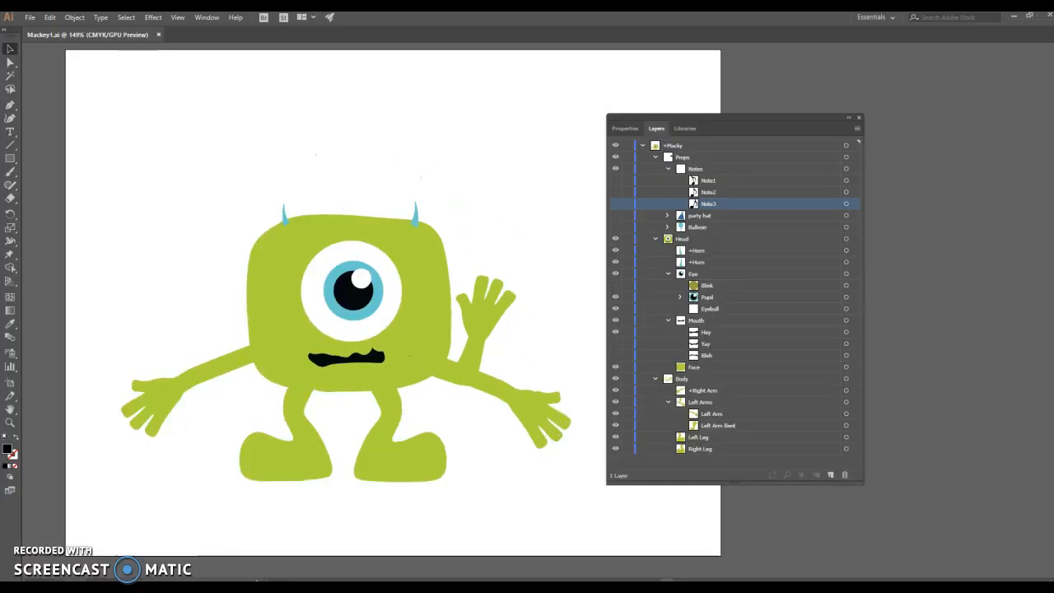
- Hide the Left Arm Bent layer in the Mackey1.ai artwork in Illustrator and save the file
left_click(362, 548)
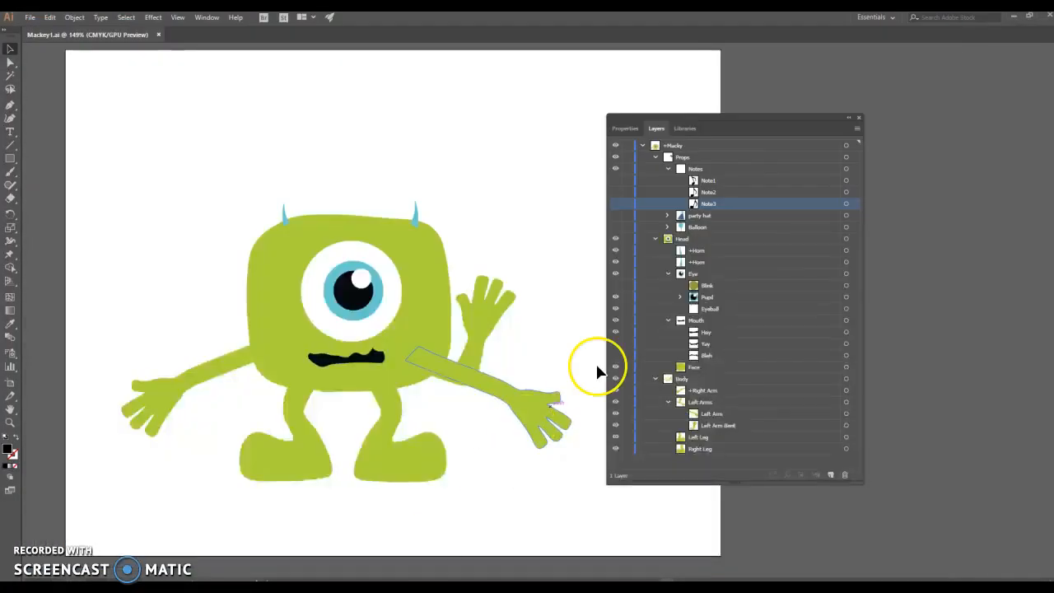
left_click(656, 358)
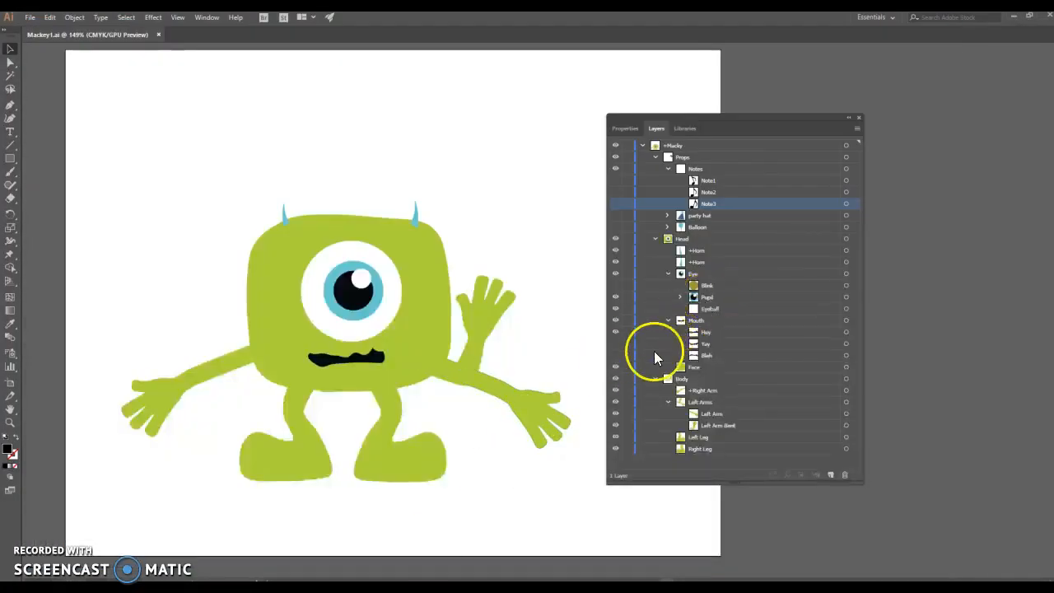
left_click(615, 425)
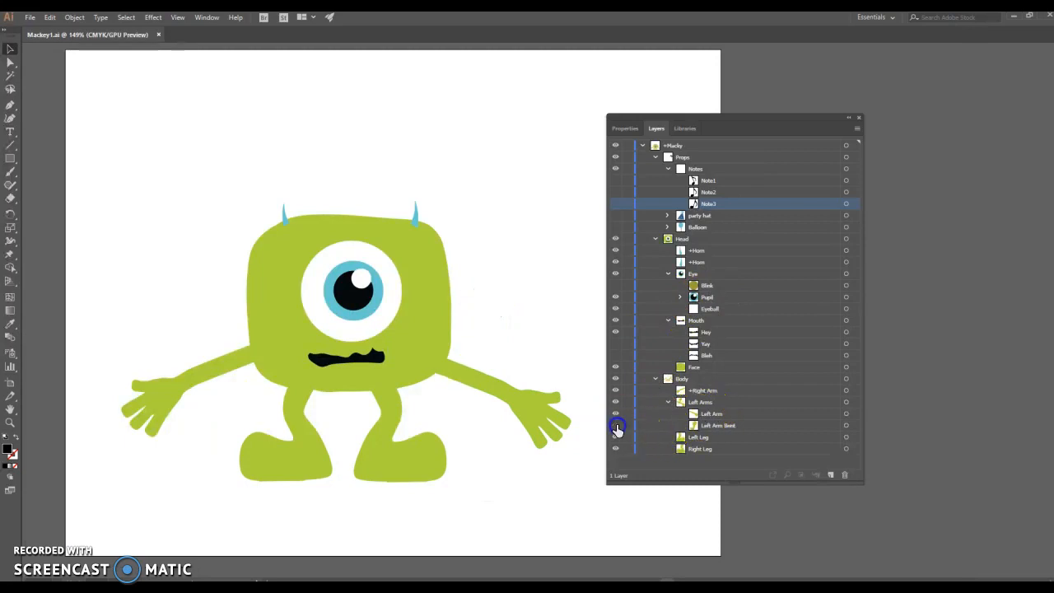
left_click(29, 17)
left_click(46, 105)
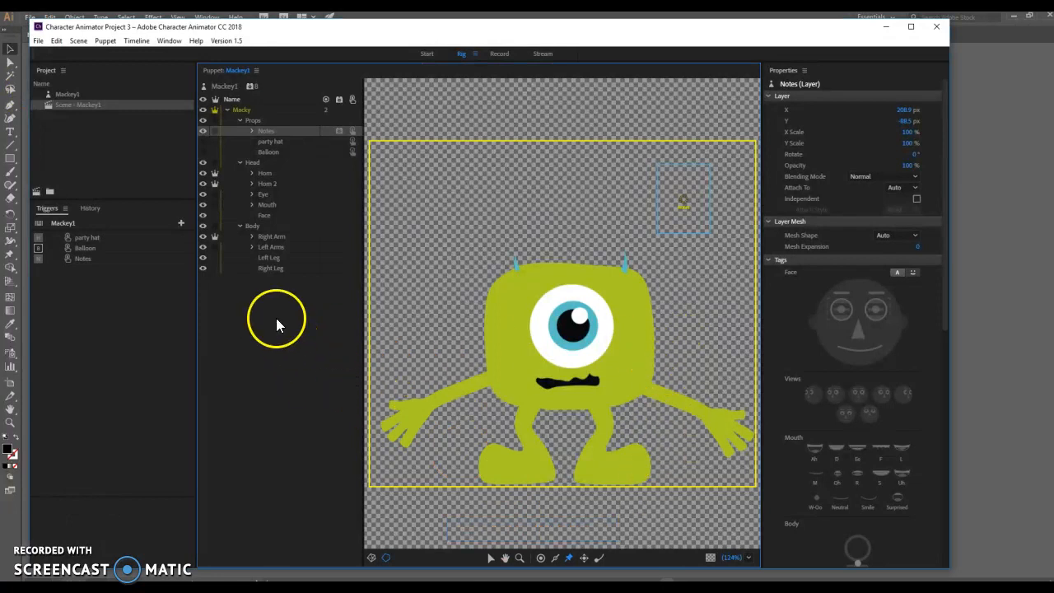
- In Character Animator, move the Right Arm layer's origin handle from the middle of the arm to its shoulder
left_click(265, 237)
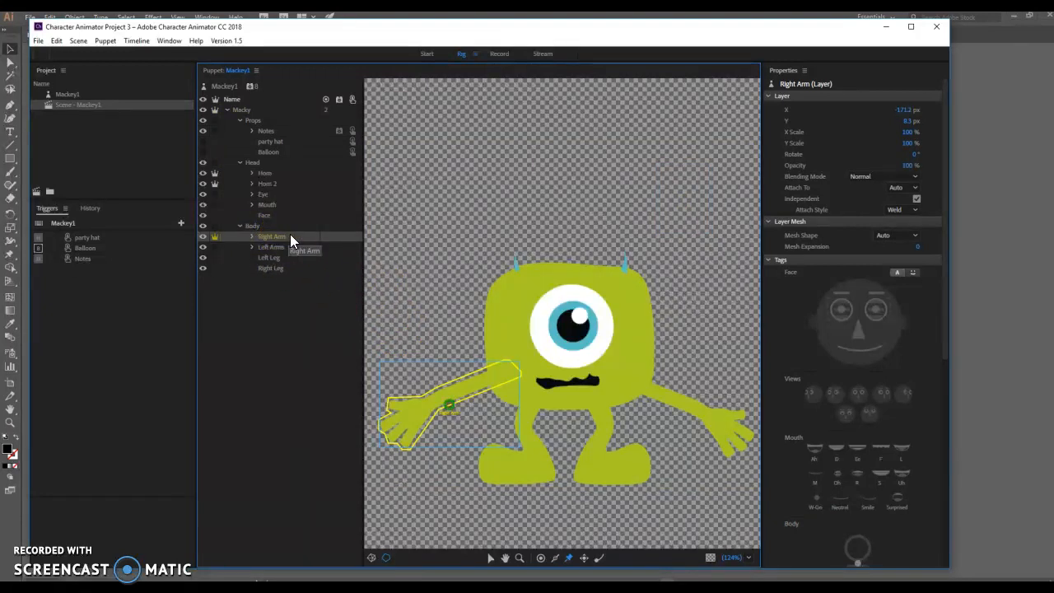
left_click(450, 405)
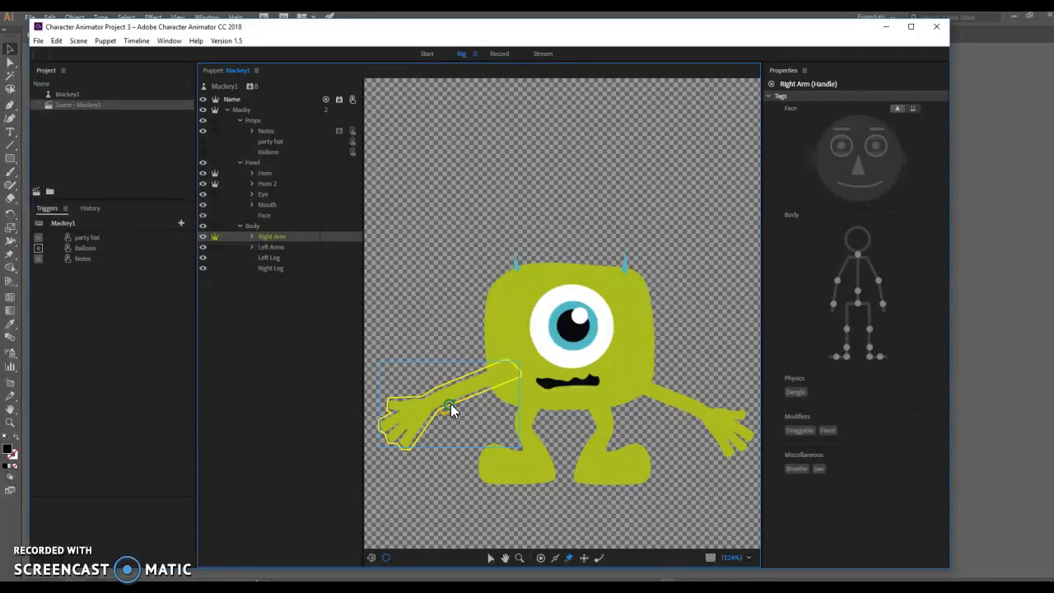
left_click_drag(450, 404, 506, 369)
- View the available Attach To options for the Right Arm layer
left_click(277, 238)
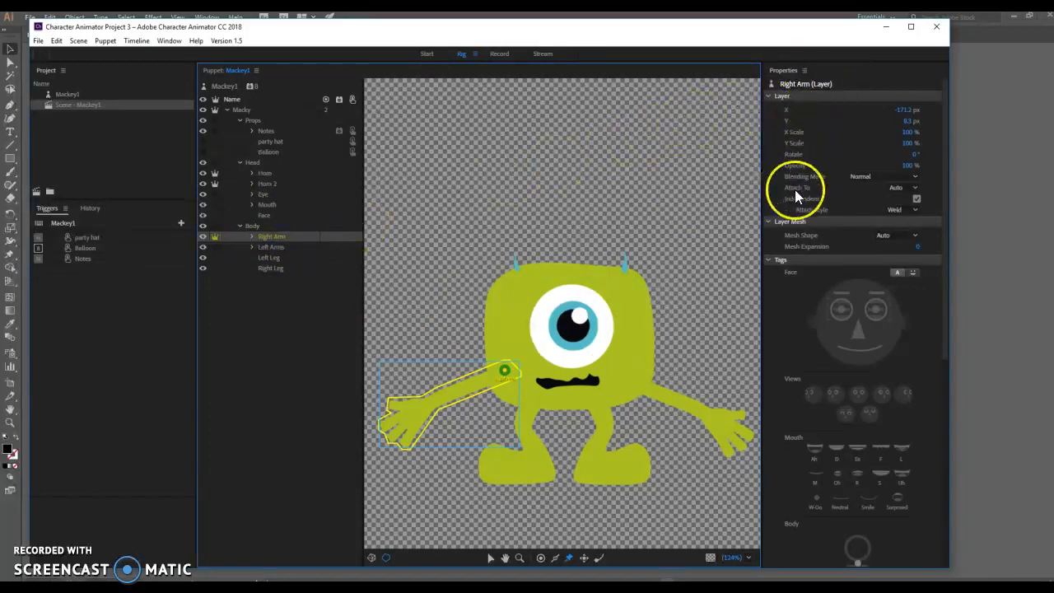
left_click(914, 189)
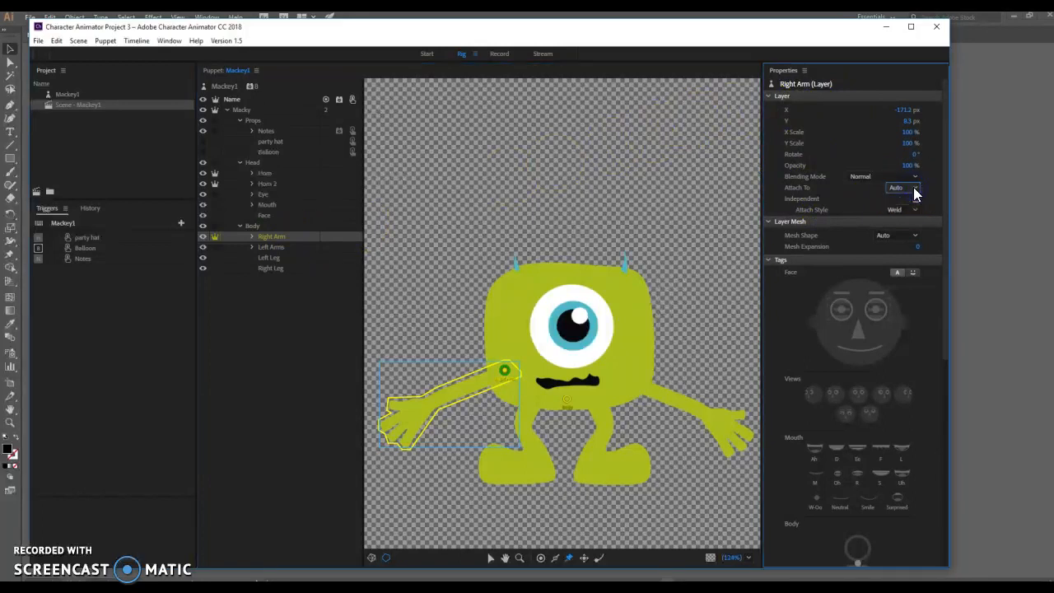
left_click_drag(913, 187, 888, 218)
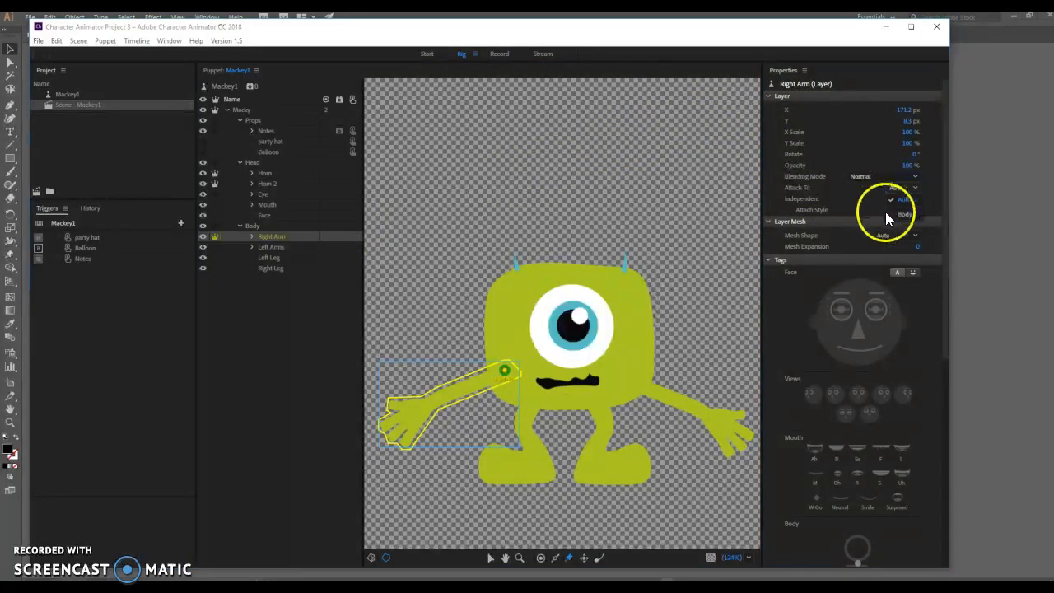
left_click(928, 189)
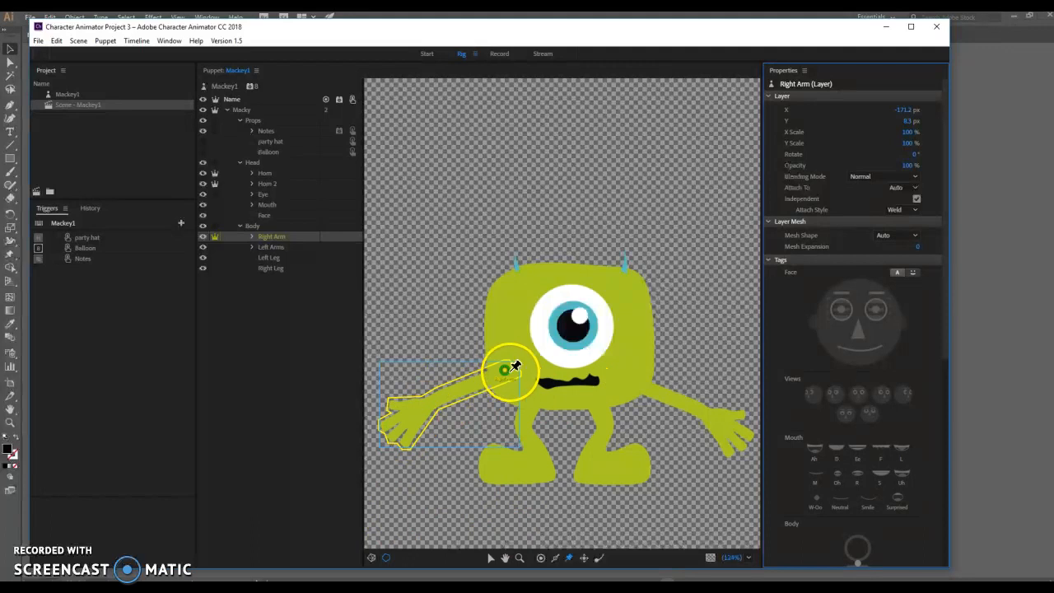
- Add a Dragger handle to the thumb of the right arm and test pulling the arm in the recording scene
left_click(584, 561)
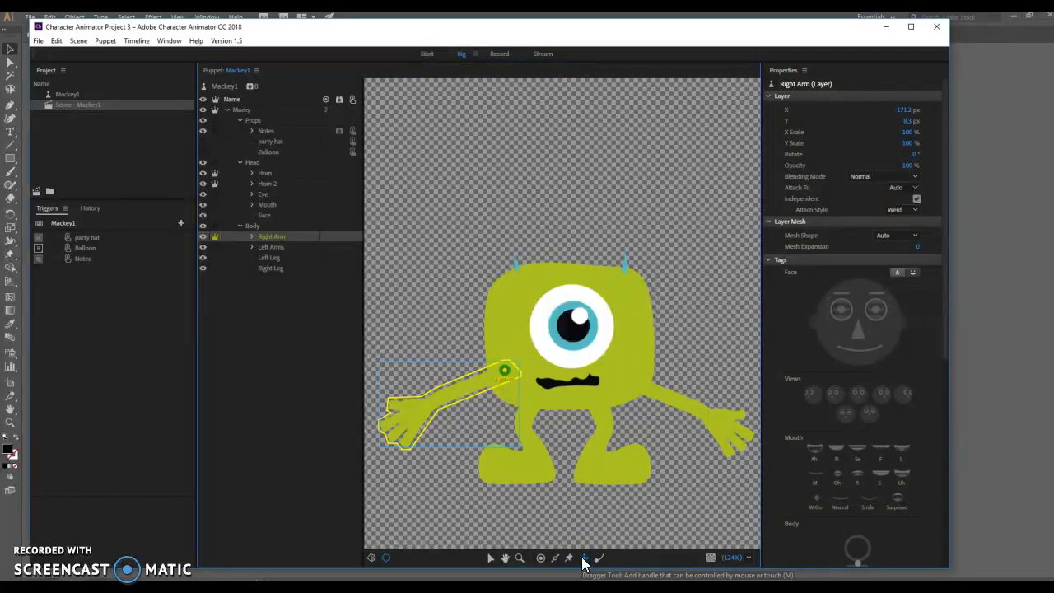
left_click_drag(415, 424, 397, 408)
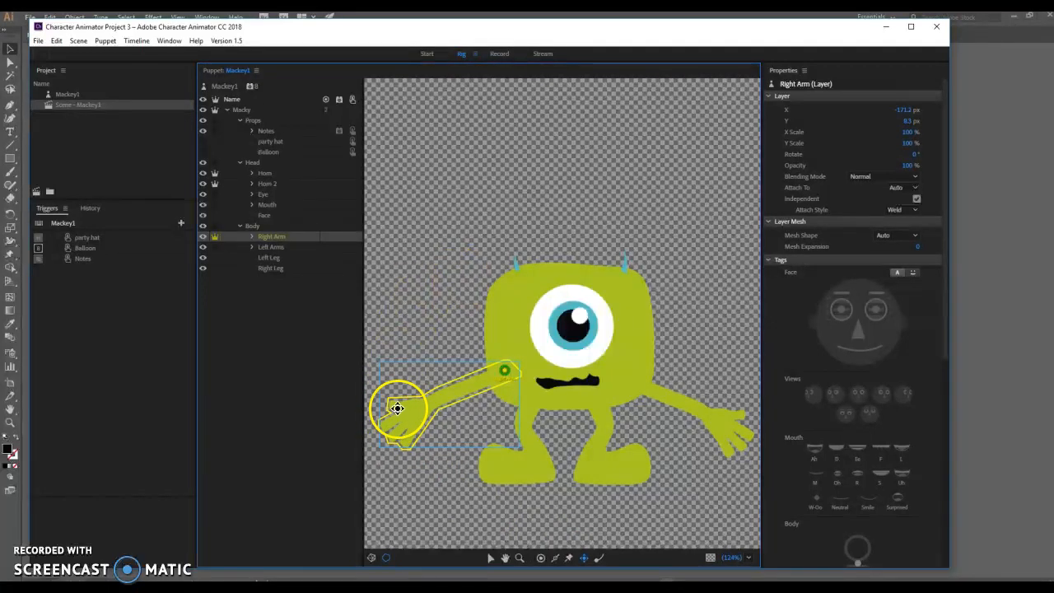
left_click(395, 406)
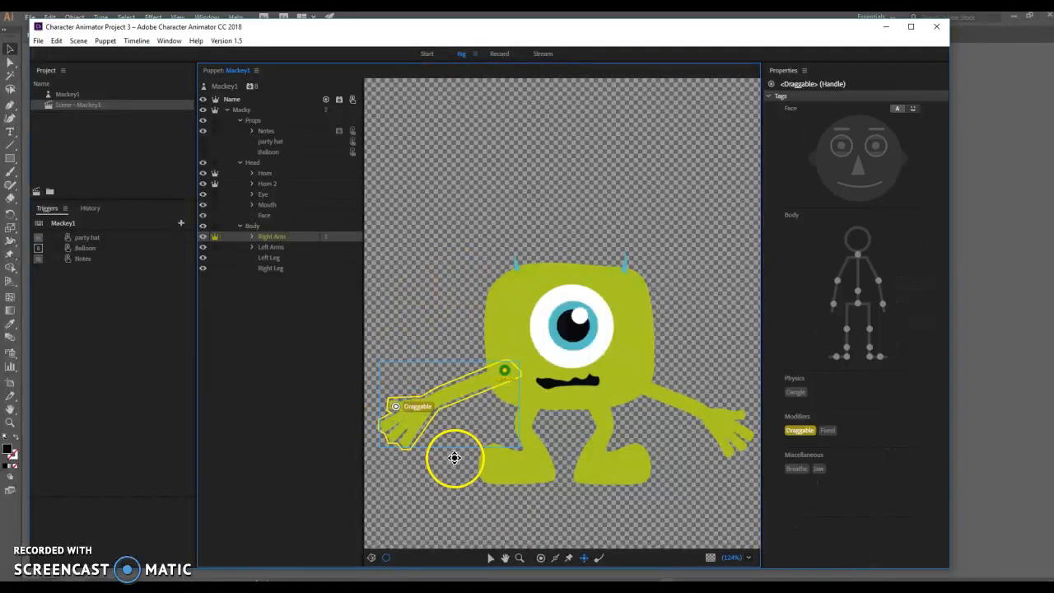
left_click(499, 53)
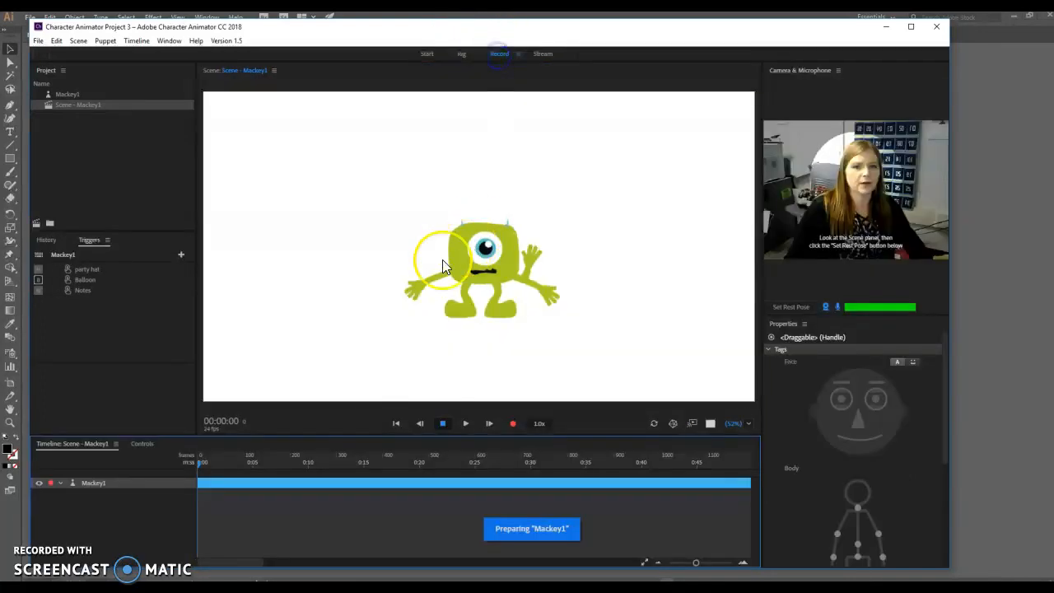
mouse_move(413, 269)
left_mouse_down()
mouse_move(440, 245)
mouse_move(429, 269)
mouse_move(426, 254)
mouse_move(442, 258)
mouse_move(426, 245)
mouse_move(448, 248)
mouse_move(436, 238)
mouse_move(426, 260)
mouse_move(426, 248)
mouse_move(423, 301)
mouse_move(417, 278)
mouse_move(443, 281)
mouse_move(422, 253)
mouse_move(425, 264)
left_mouse_up()
- Add sticks along the upper arm and forearm of the Right Arm rig and test bending it in the scene
left_click(460, 53)
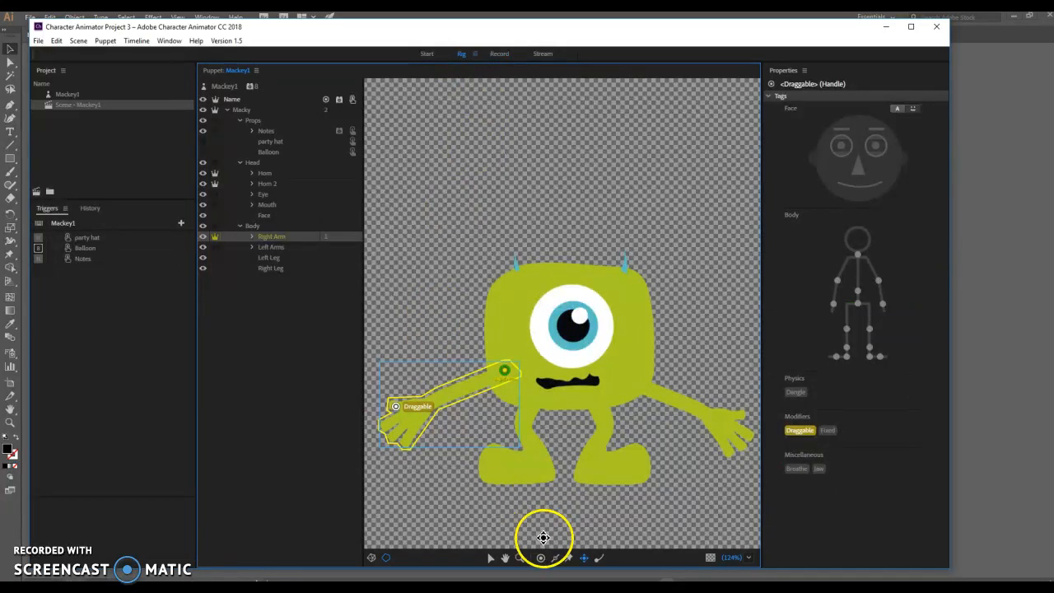
left_click(555, 558)
left_click_drag(465, 388, 502, 370)
left_click_drag(414, 420, 448, 396)
left_click(423, 452)
left_click(491, 557)
left_click(417, 406)
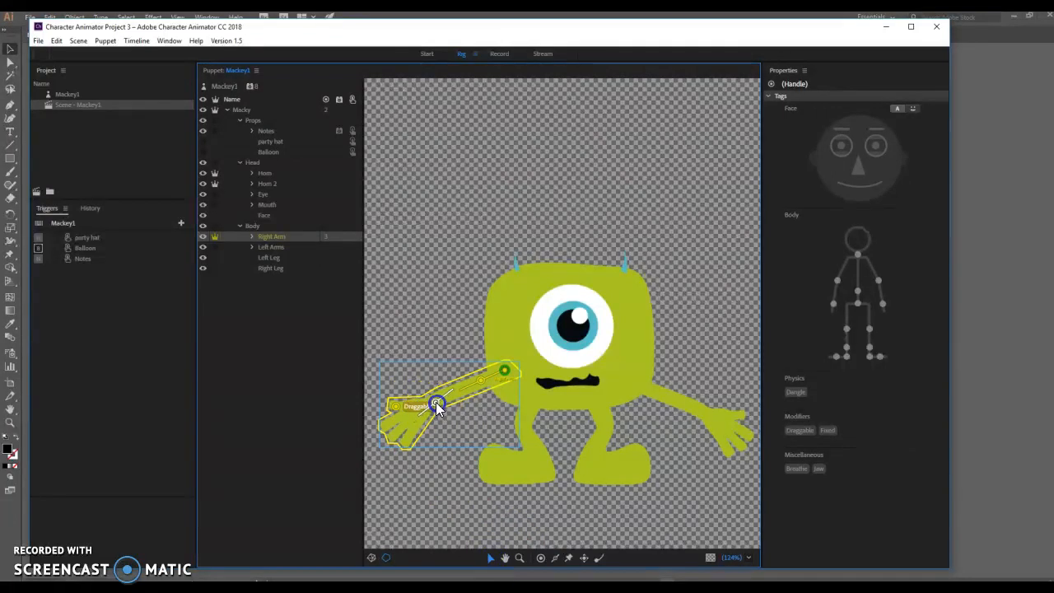
left_click(499, 54)
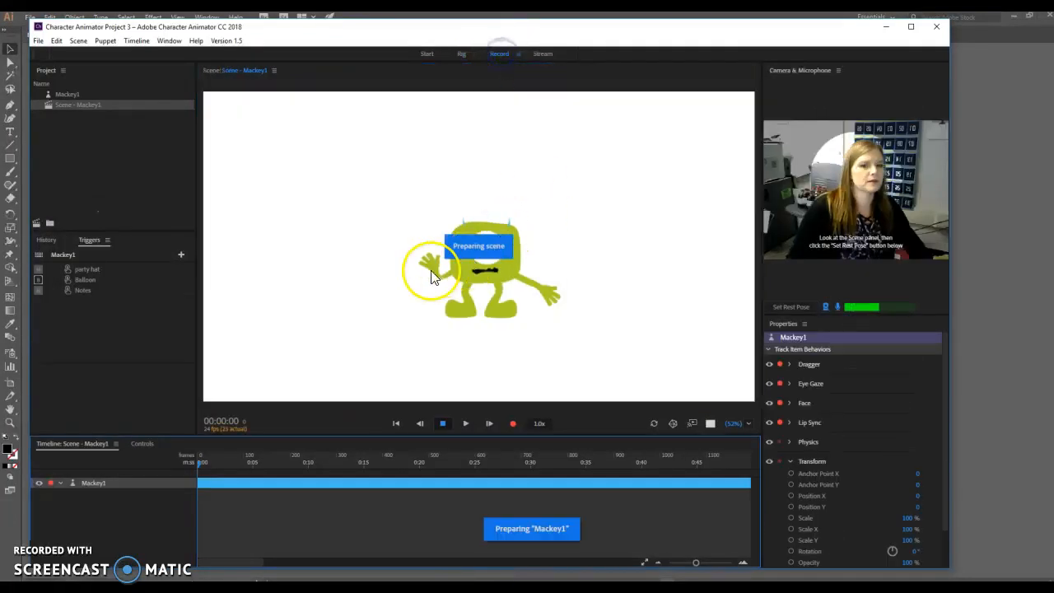
left_click_drag(417, 278, 428, 260)
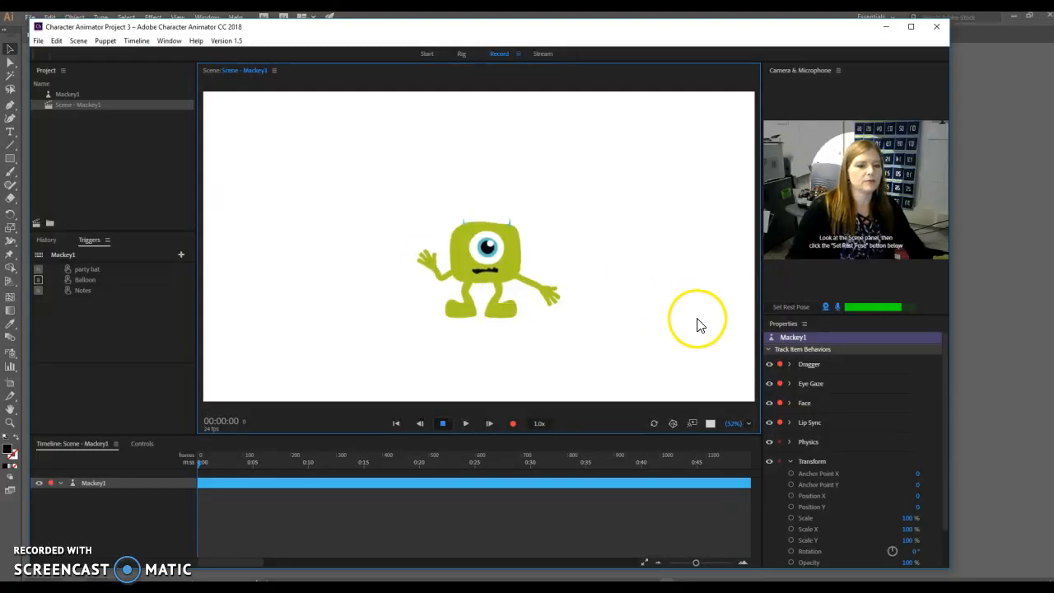
- Set the Dragger behavior's After Move option to Return to rest and try pulling the right arm
left_click(789, 365)
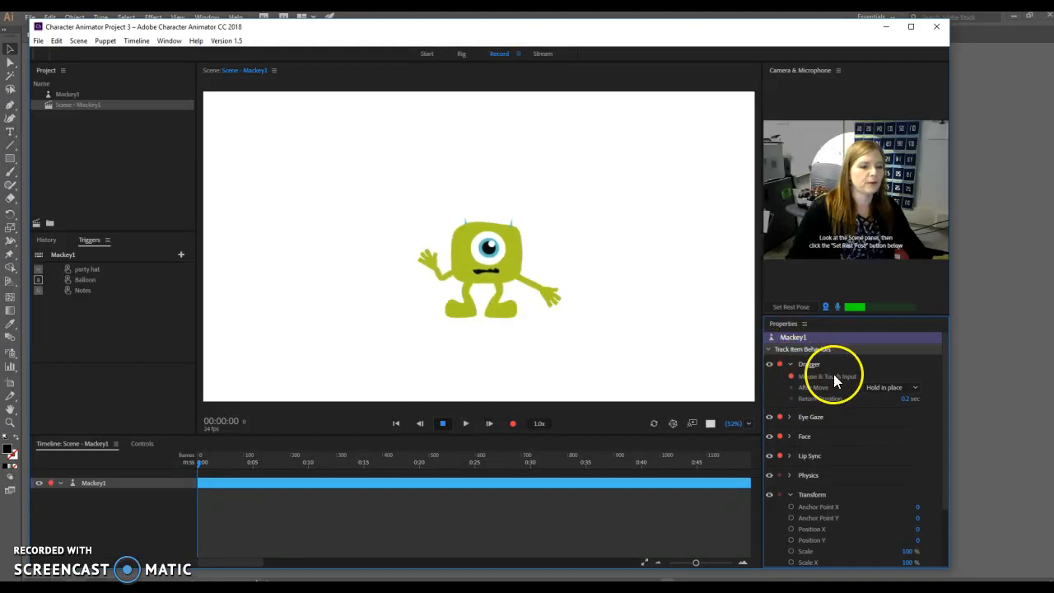
left_click(900, 390)
left_click(894, 402)
left_click_drag(428, 263, 441, 297)
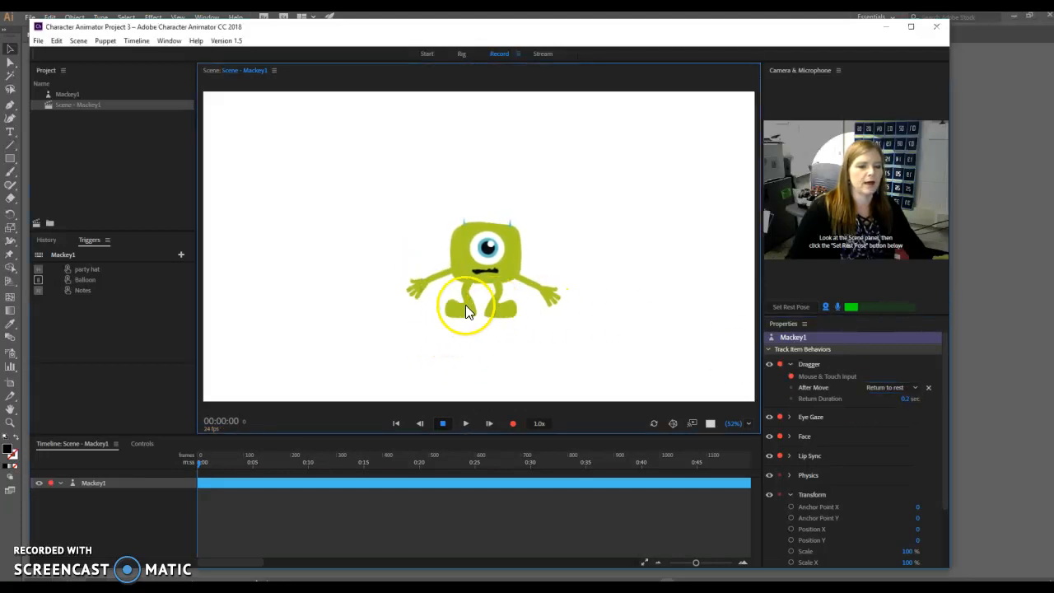
- Set the Dragger's Return Duration to 0.5 sec and test the right arm's return movement
left_click(909, 399)
type("0.5")
left_click(925, 398)
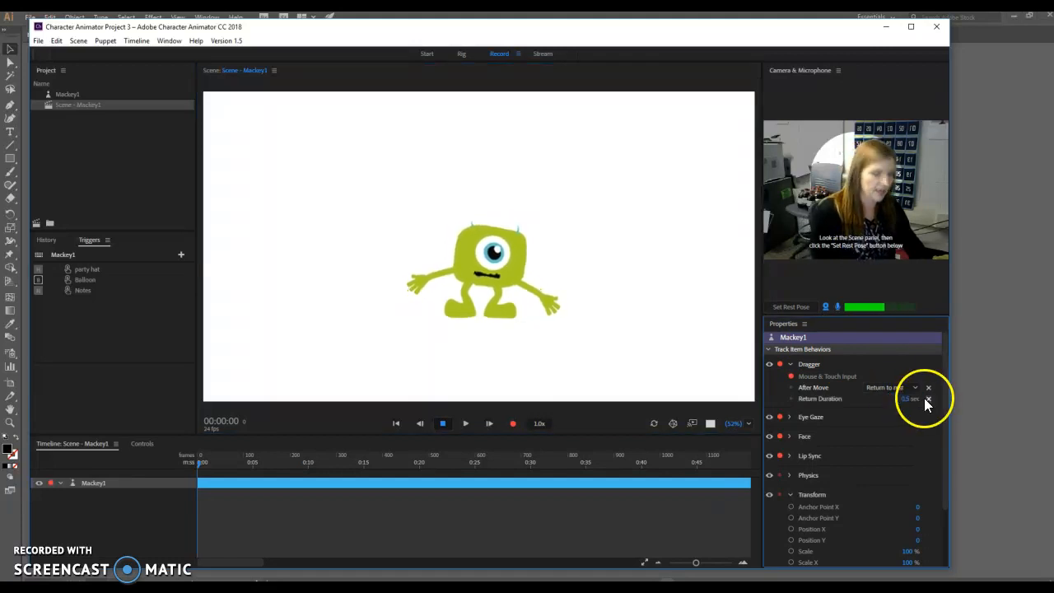
left_click_drag(402, 284, 432, 251)
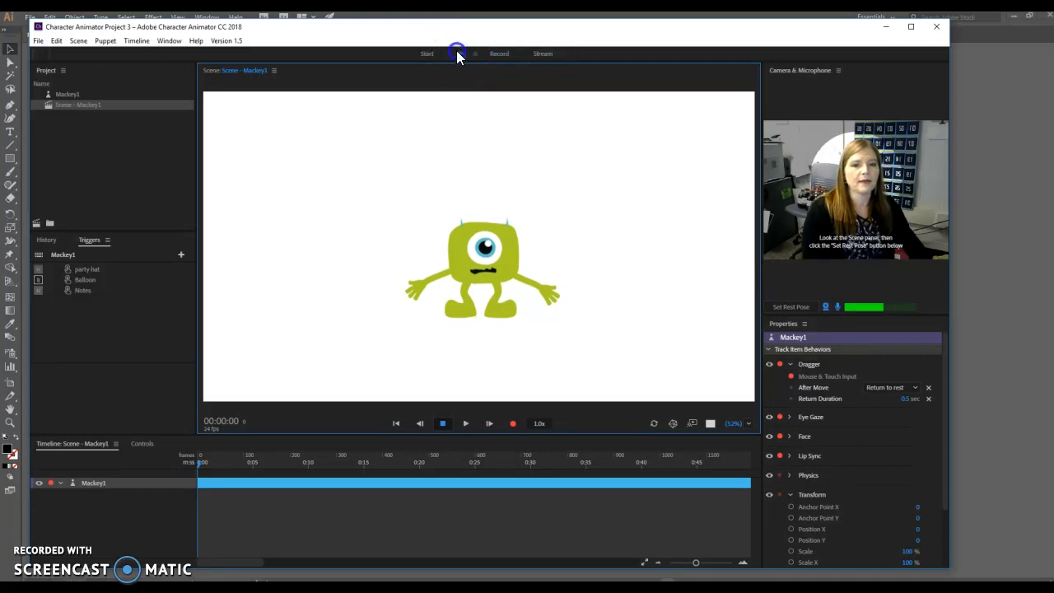
- Create a trigger swap set from the Left Arms group in the puppet's rig
left_click(461, 53)
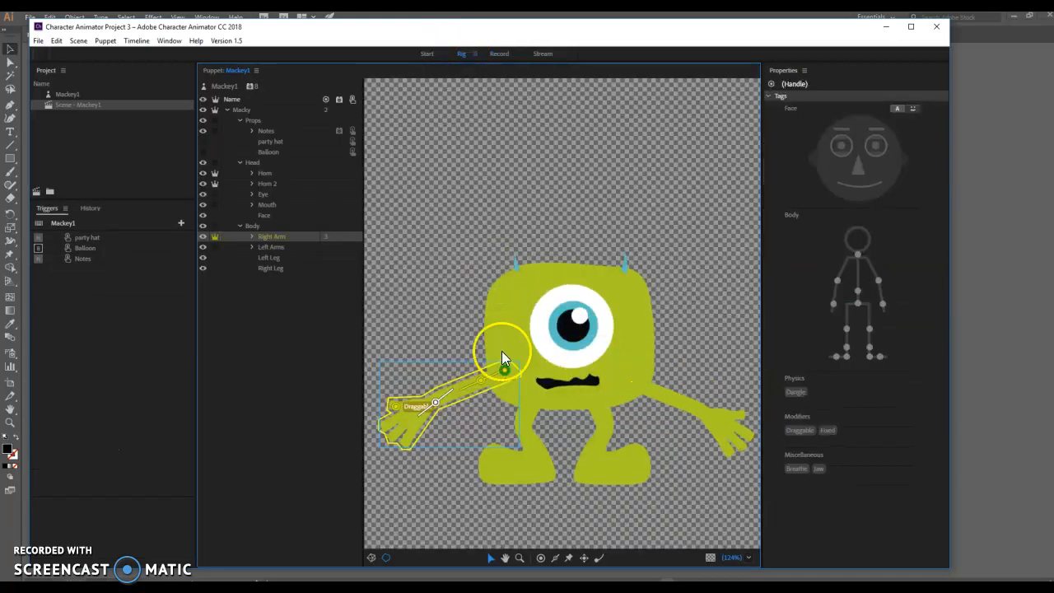
left_click(272, 247)
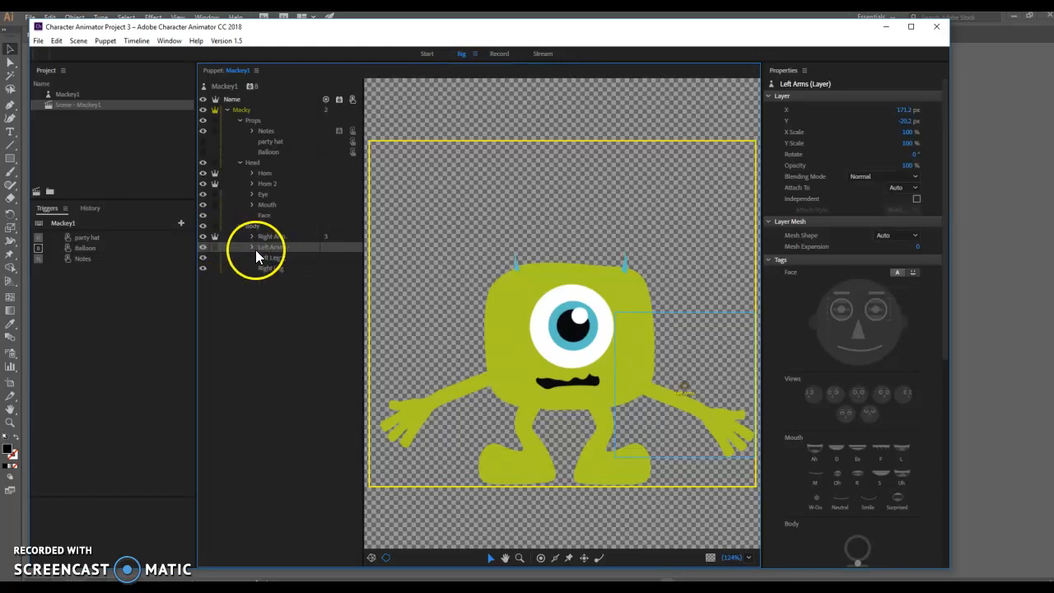
left_click(253, 247)
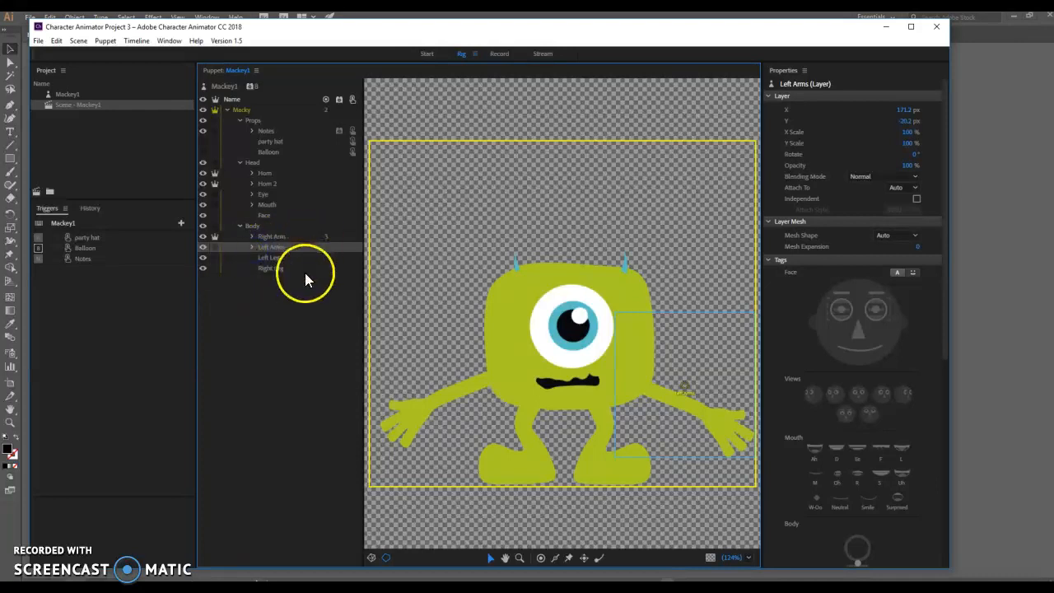
left_click(252, 247)
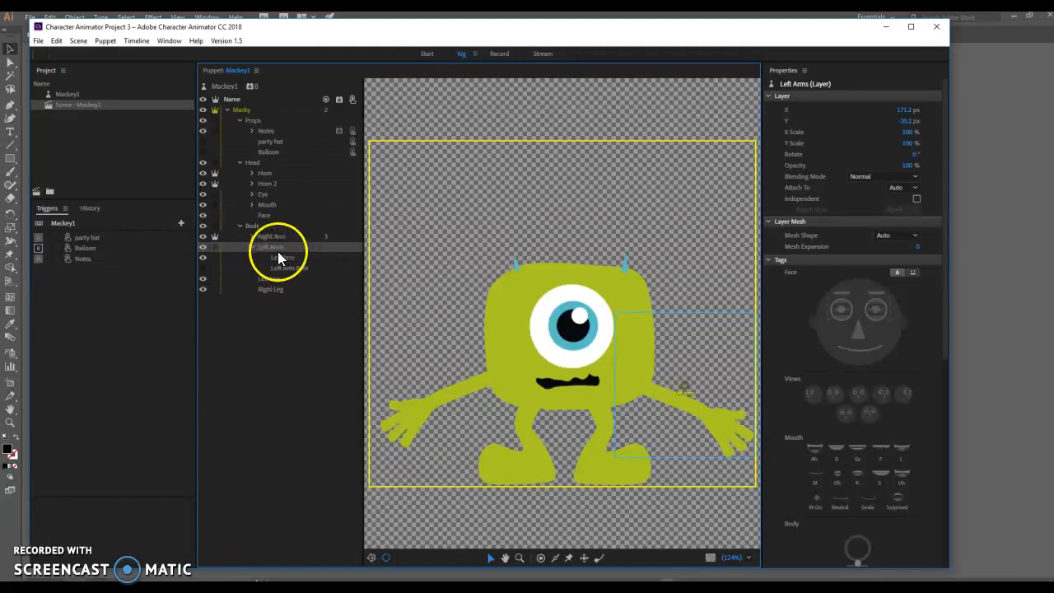
left_click(288, 268)
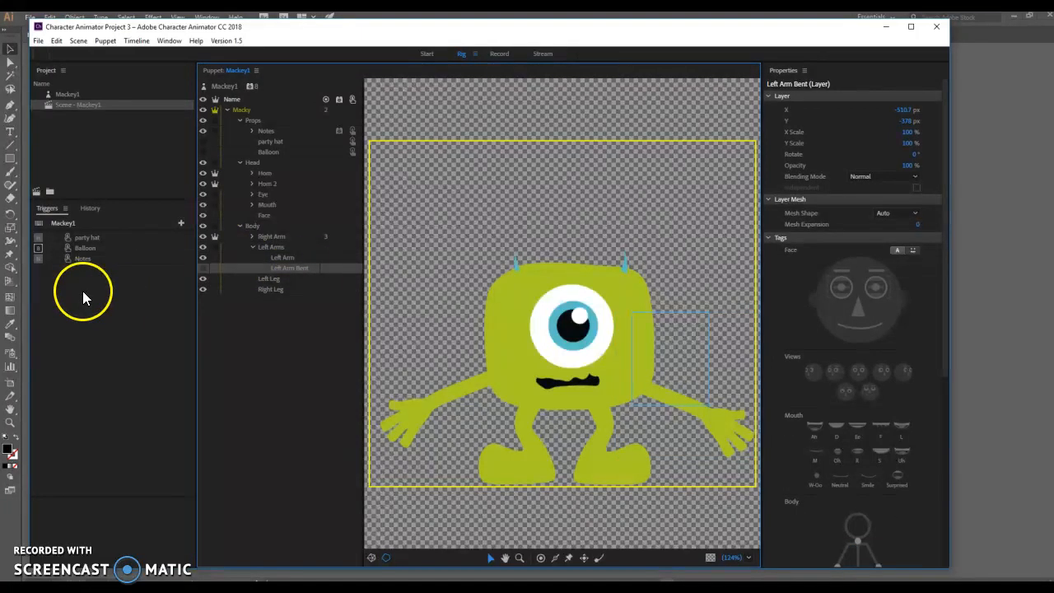
left_click(278, 247)
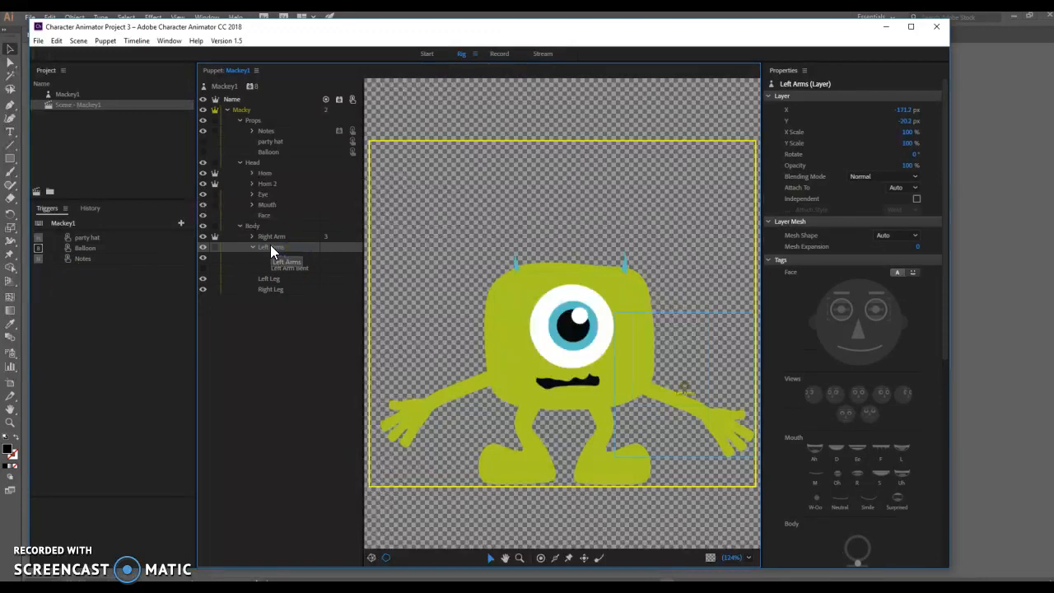
left_click_drag(270, 248, 83, 331)
left_click_drag(107, 449, 110, 548)
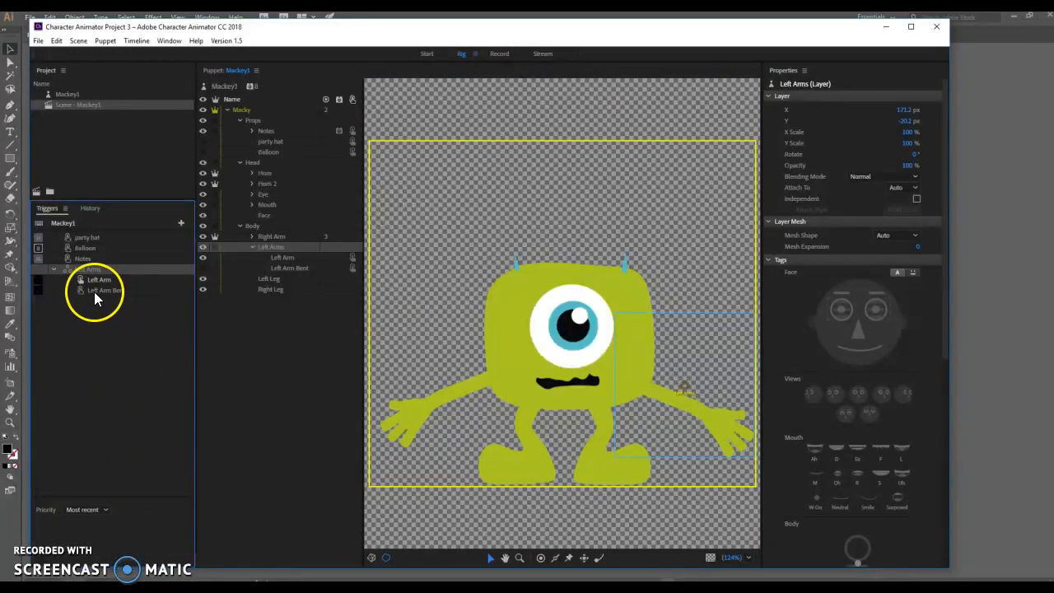
- Assign 3 as the trigger key for Left Arm Bent and test the arm swap in the recording scene
left_click(39, 294)
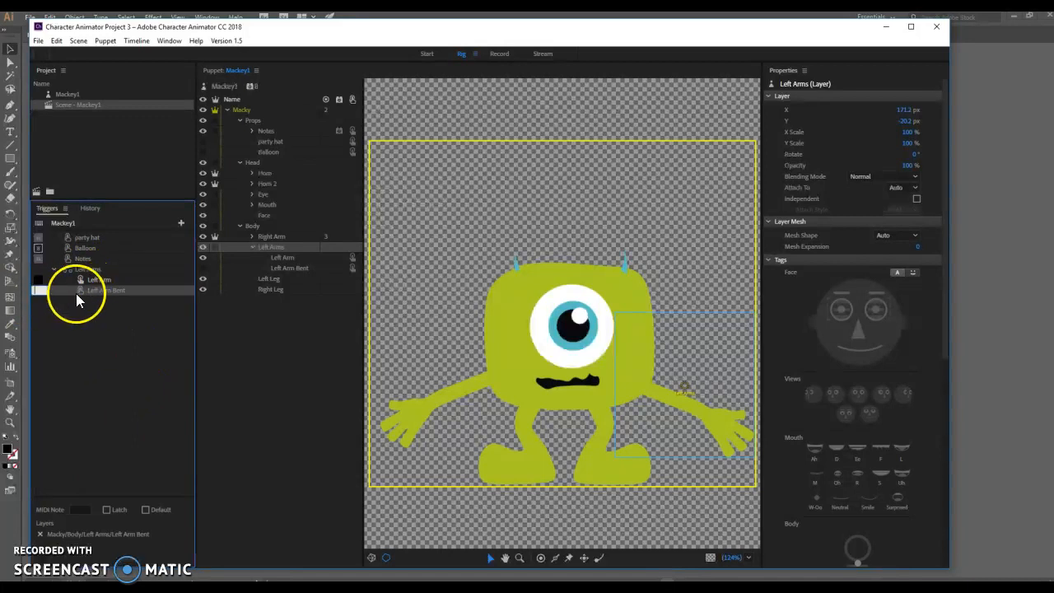
left_click(39, 290)
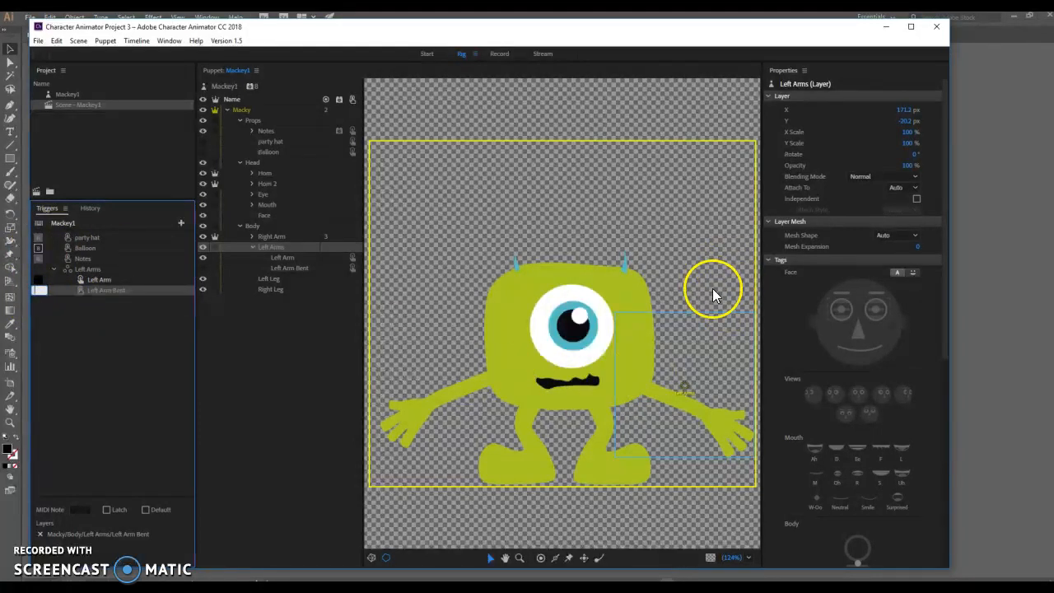
type("3")
left_click(120, 347)
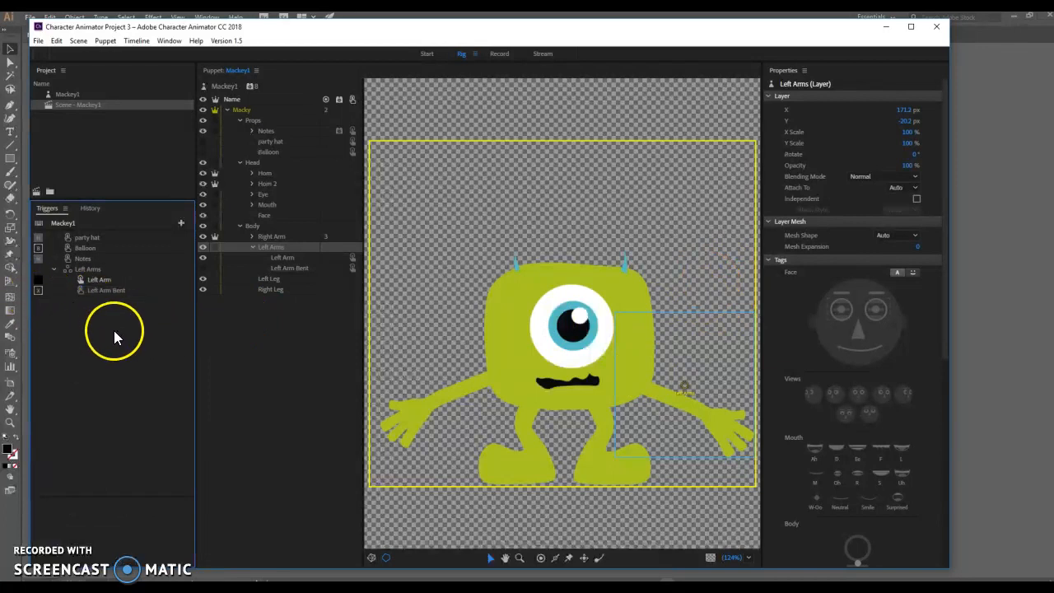
left_click(498, 55)
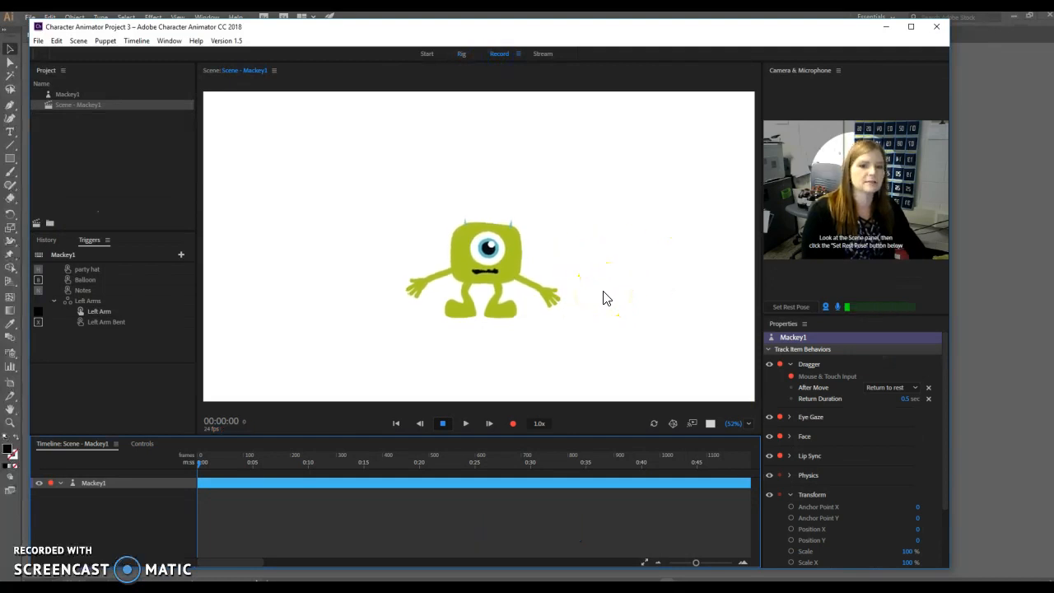
key("3")
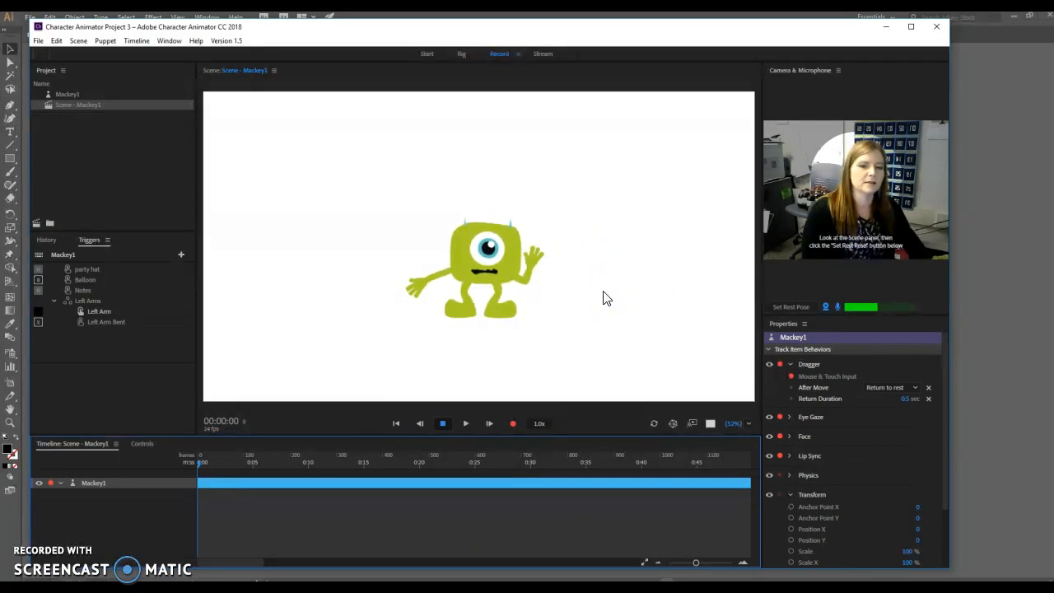
- Test the bent-arm swap in the recording scene and check the trigger settings of Left Arm Bent in the Left Arms swap set
key("x")
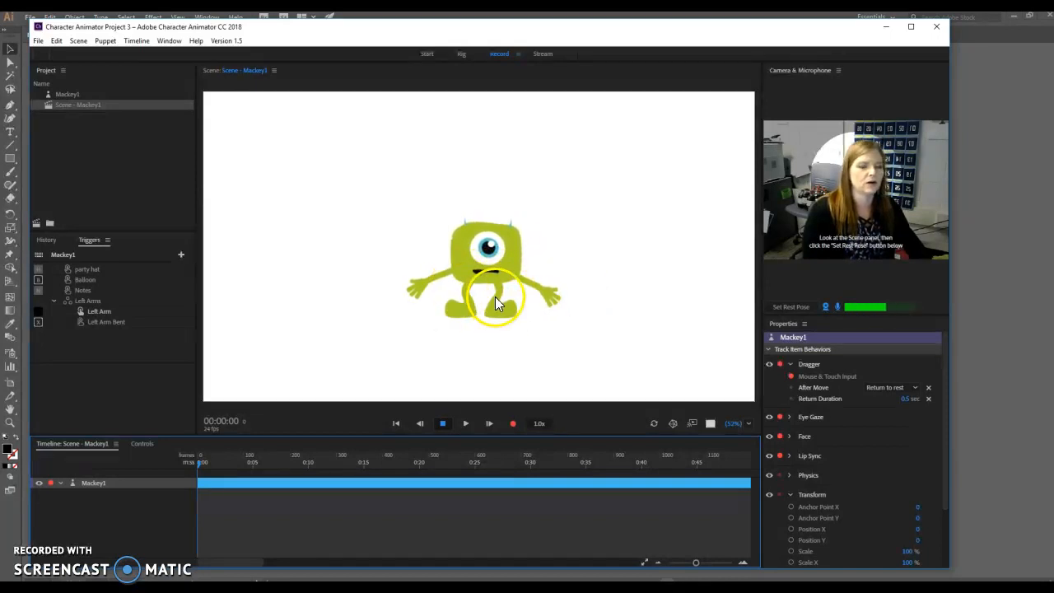
key("x")
left_click_drag(498, 303, 546, 301)
left_click(94, 302)
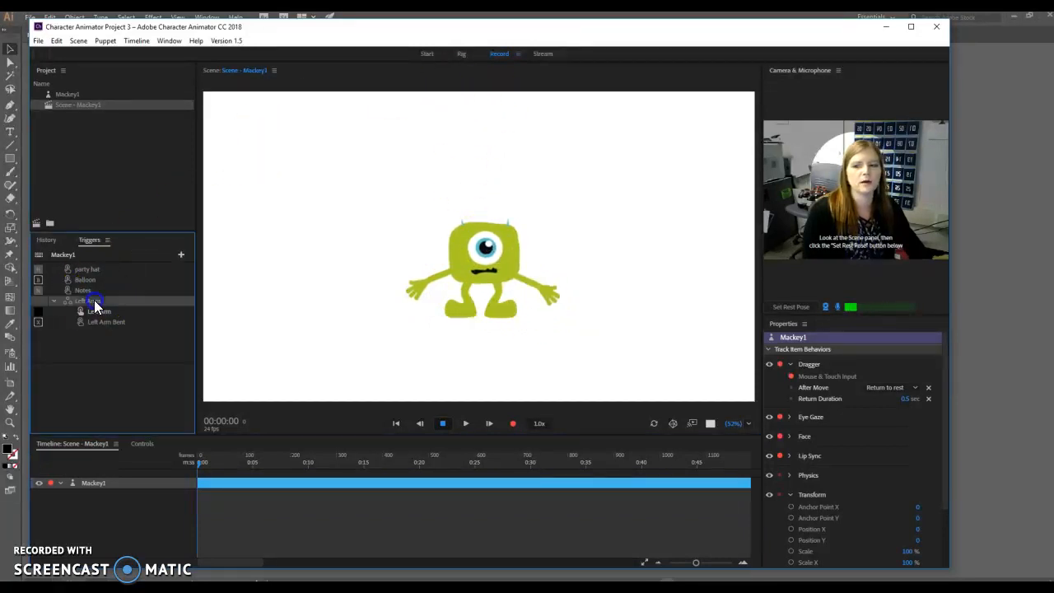
left_click(107, 322)
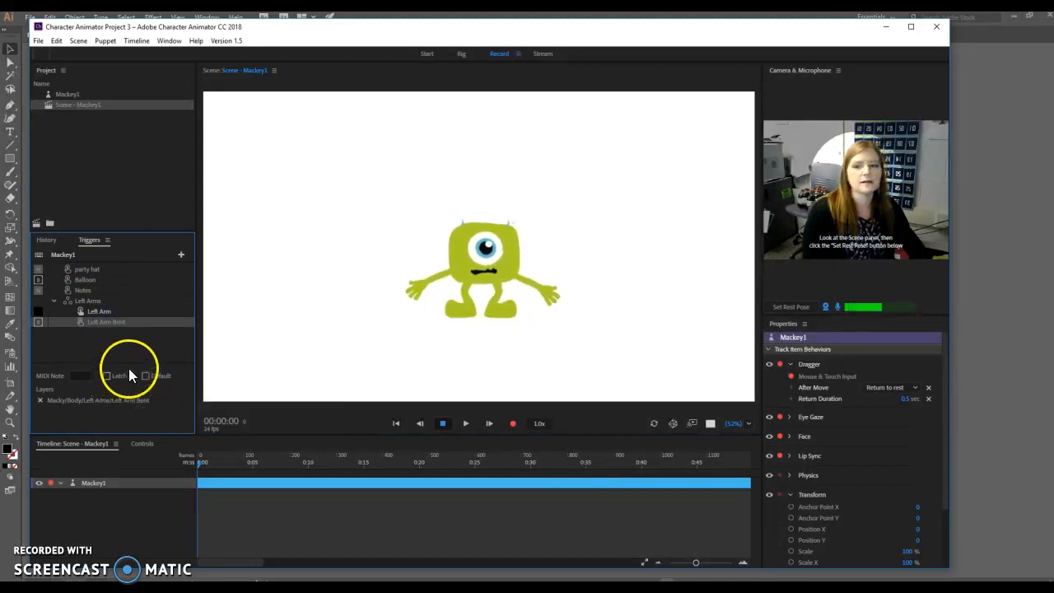
key("x")
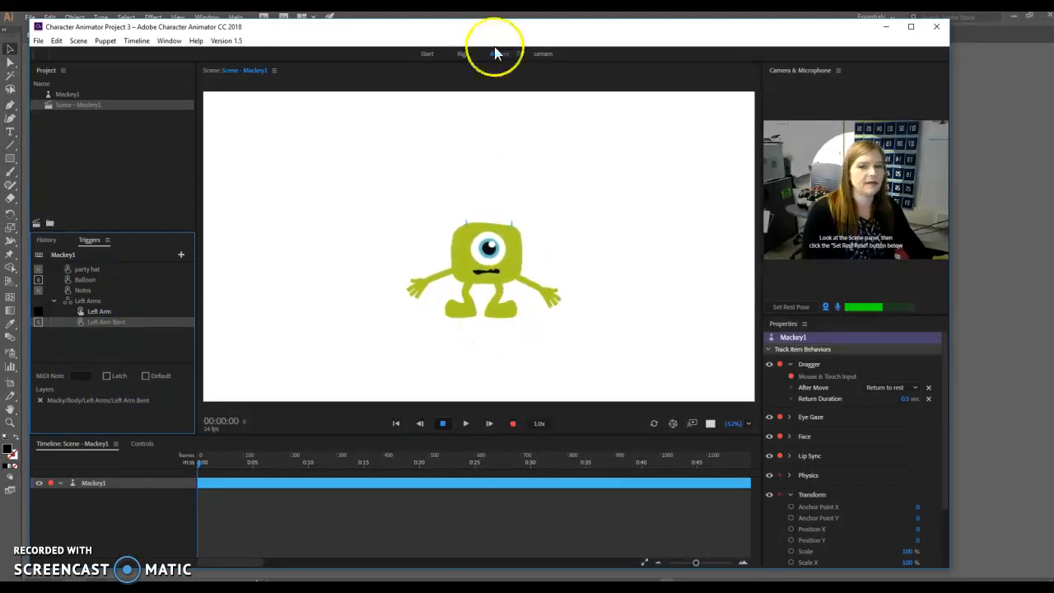
- Switch to the Practice Puppet document in Google Docs and read the instruction about tagging the three camera mouth shapes
left_click(462, 58)
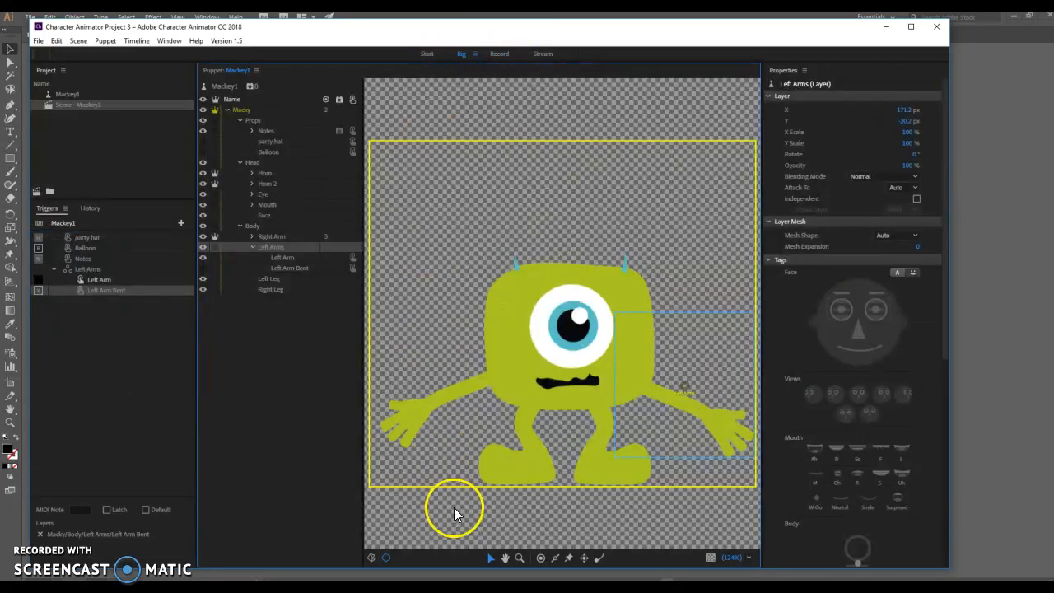
left_click(475, 549)
left_click(501, 486)
left_click(584, 495)
left_click_drag(492, 491, 660, 490)
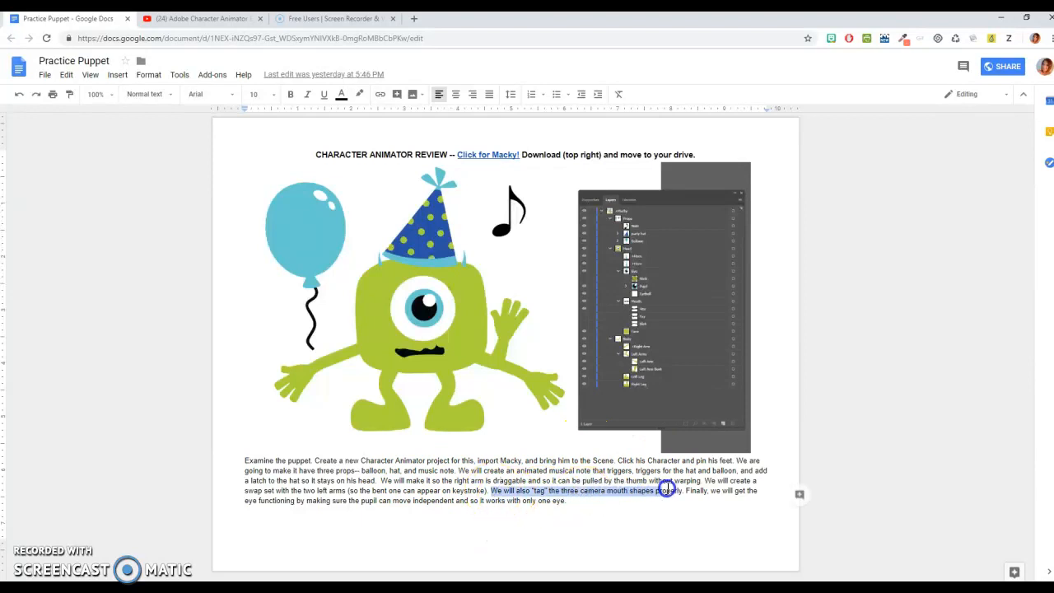
left_click(632, 521)
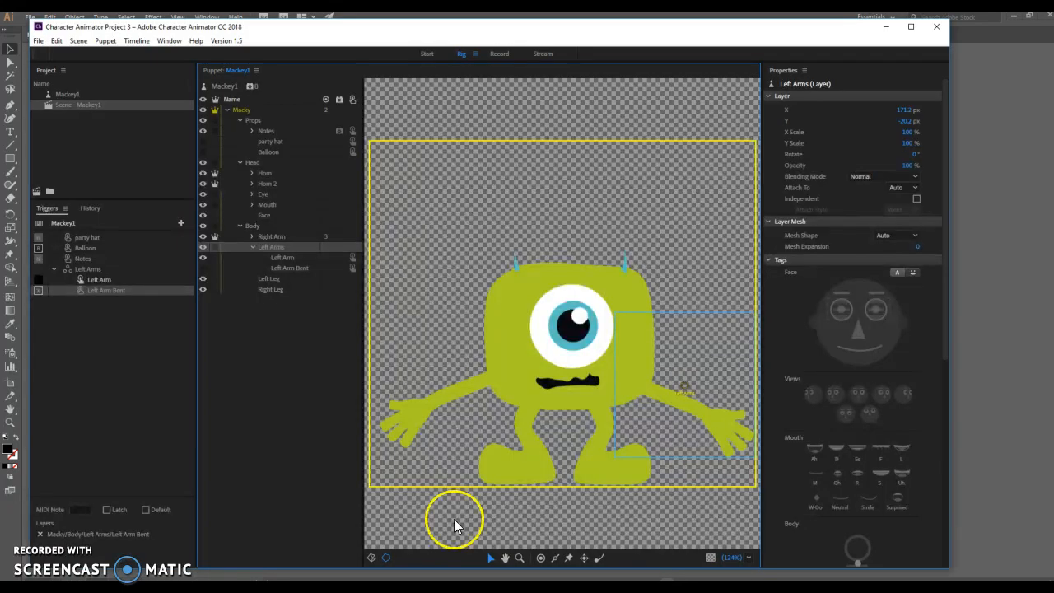
- Switch to Illustrator and examine the Hey, Yay and Bleh layers in the Mouth group of the Macky artwork
left_click(497, 54)
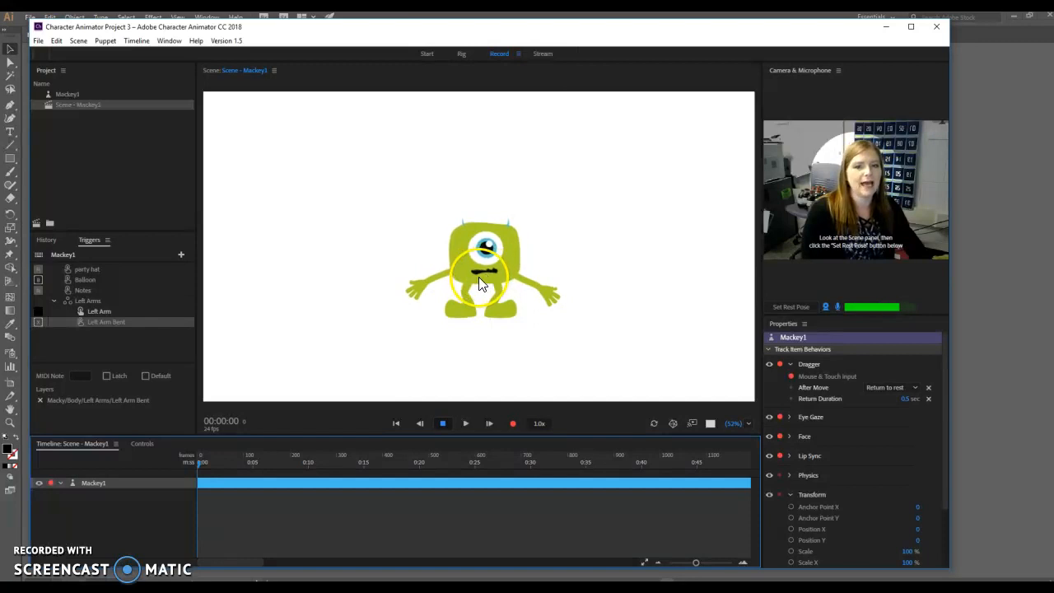
left_click(428, 577)
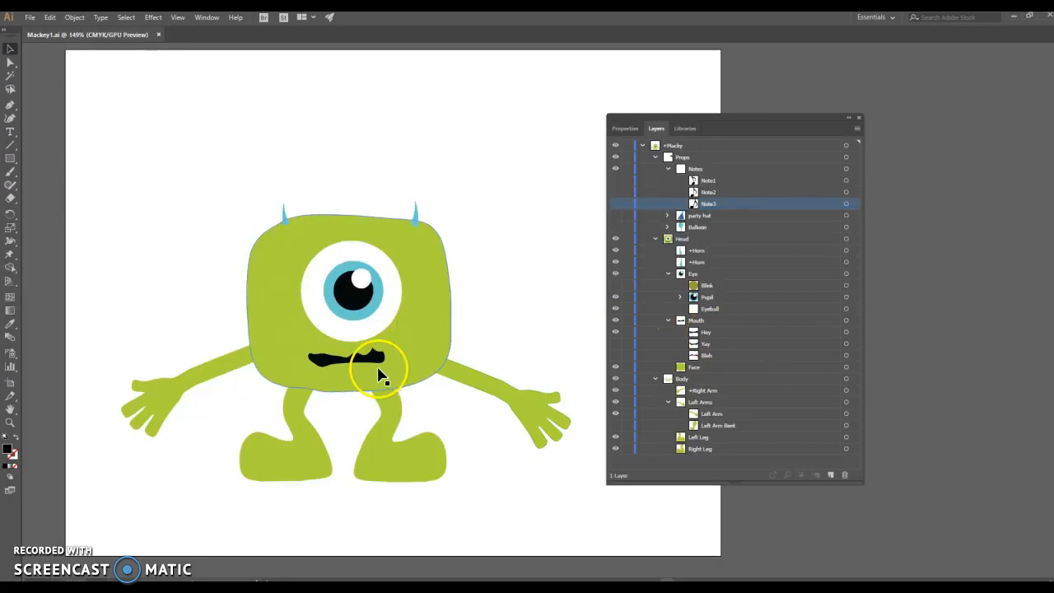
left_click(696, 333)
left_click(702, 344)
left_click(702, 355)
left_click(704, 344)
left_click(704, 333)
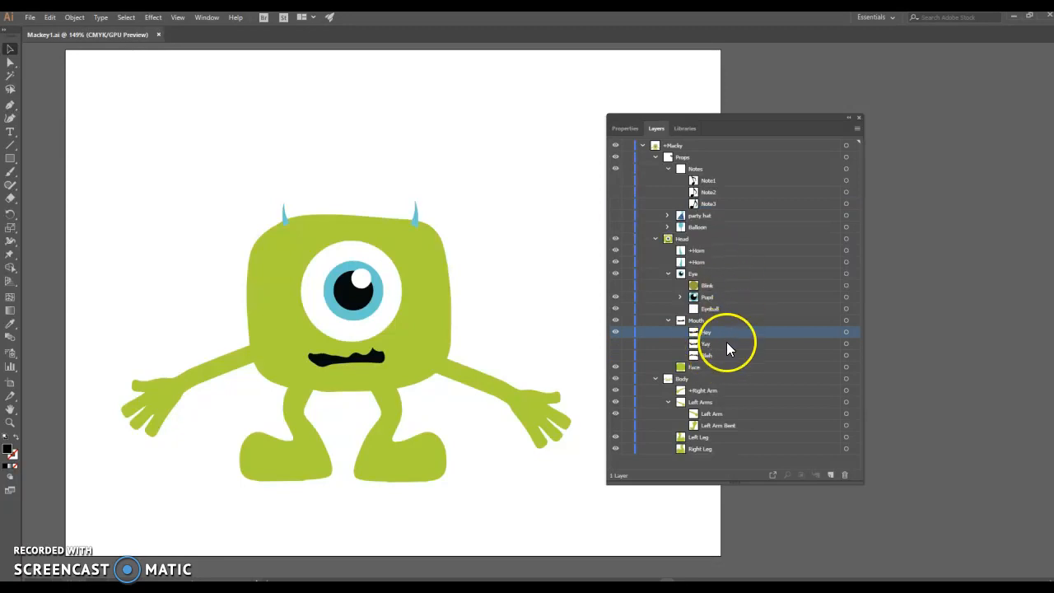
- Return to Character Animator and tag the Hey layer in the puppet's Mouth group as Neutral
left_click(406, 565)
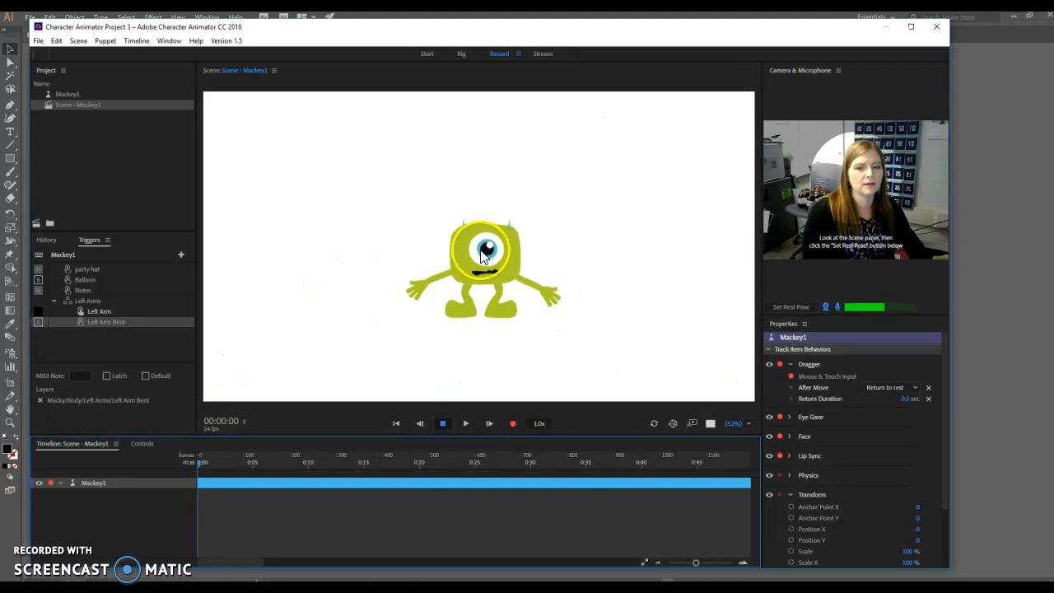
left_click(460, 55)
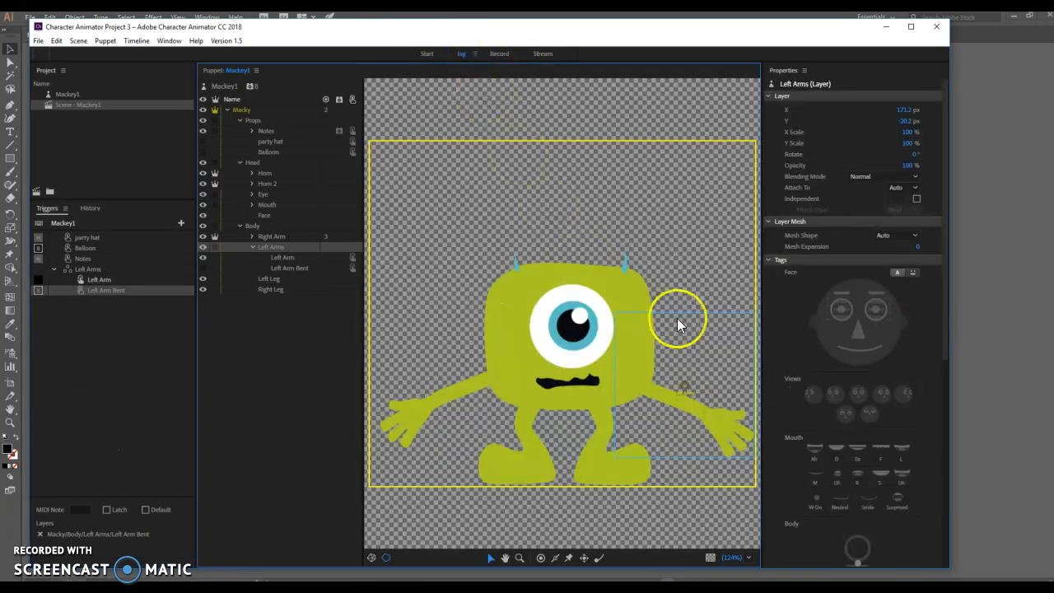
left_click(252, 205)
left_click(299, 215)
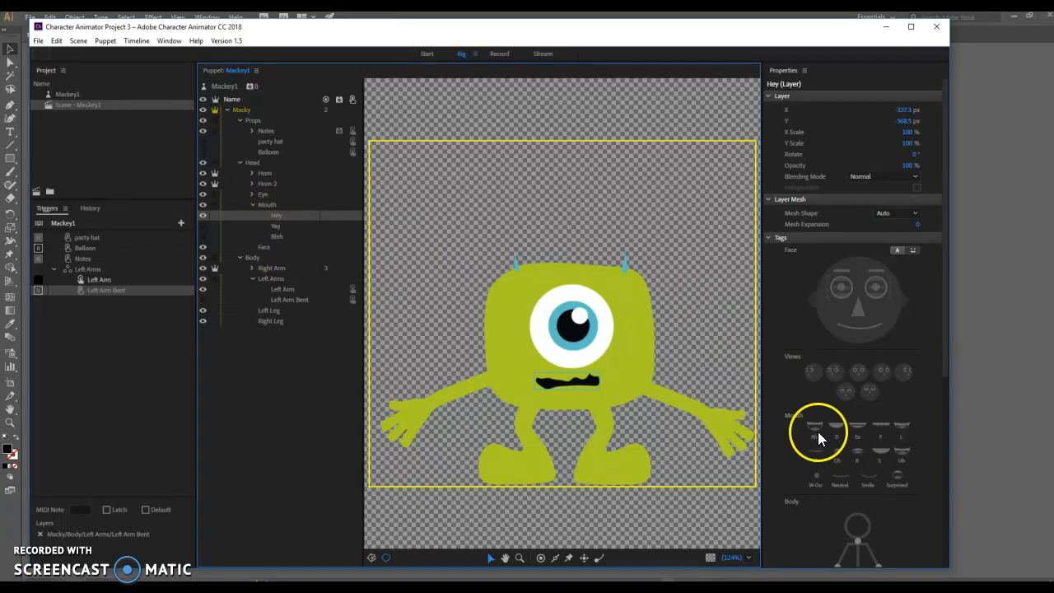
left_click(841, 477)
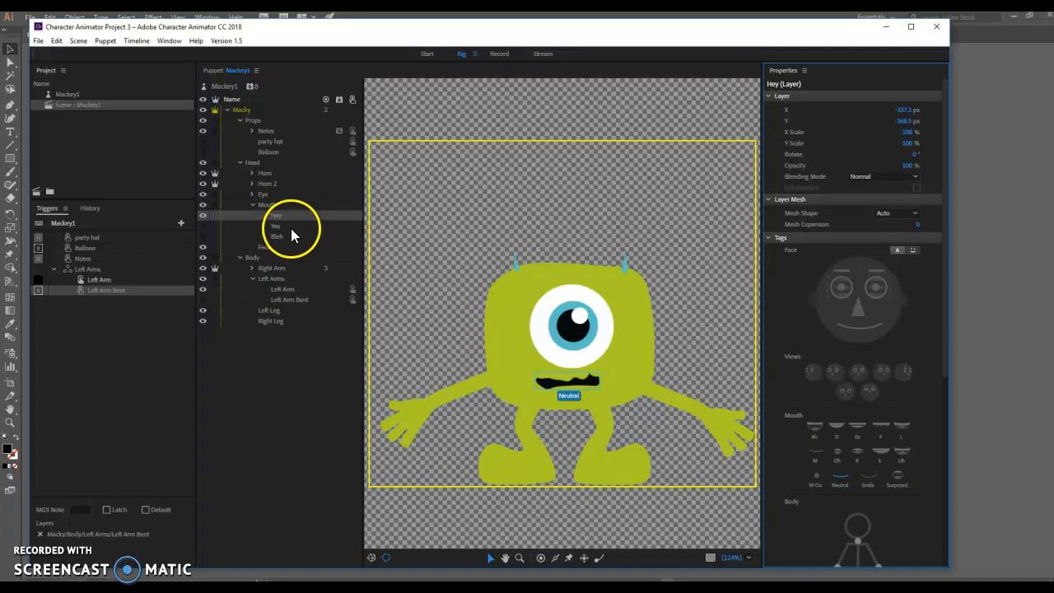
- Tag the Yay mouth layer as Smile and the Bleh mouth layer as Surprised
left_click(291, 227)
left_click(870, 479)
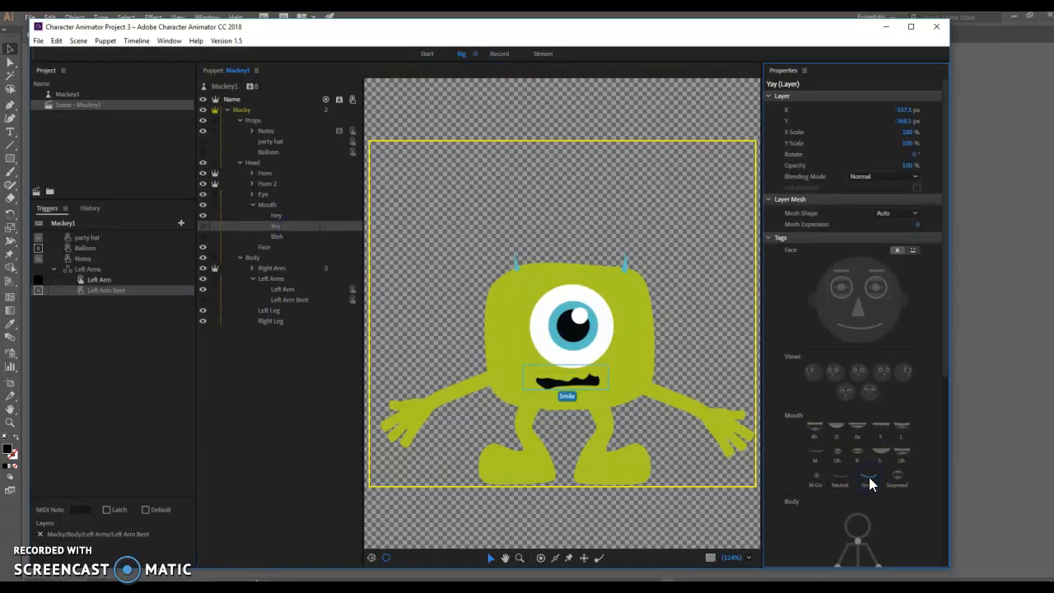
left_click(284, 238)
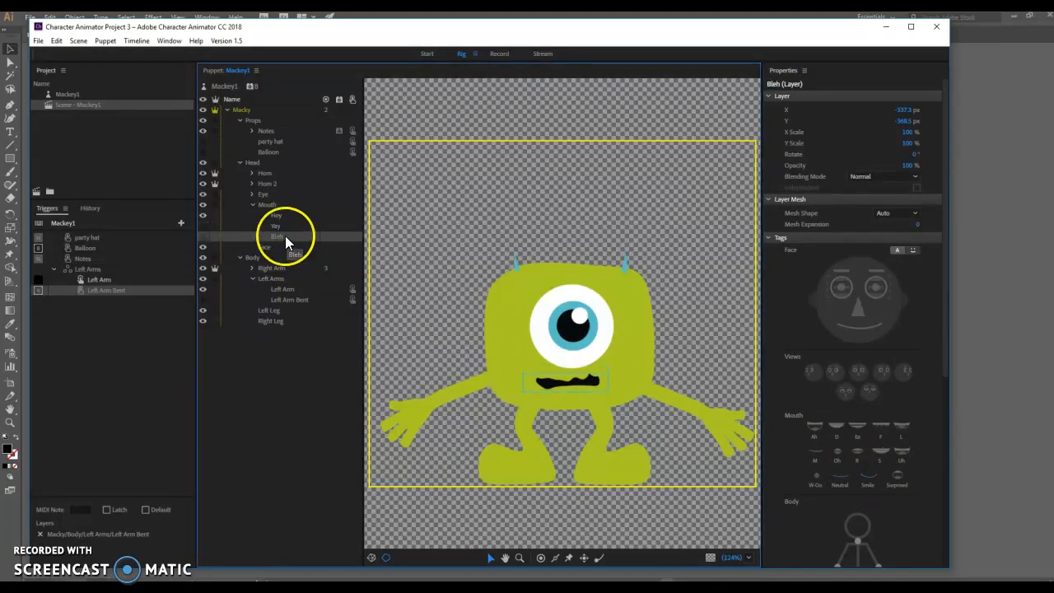
left_click(897, 475)
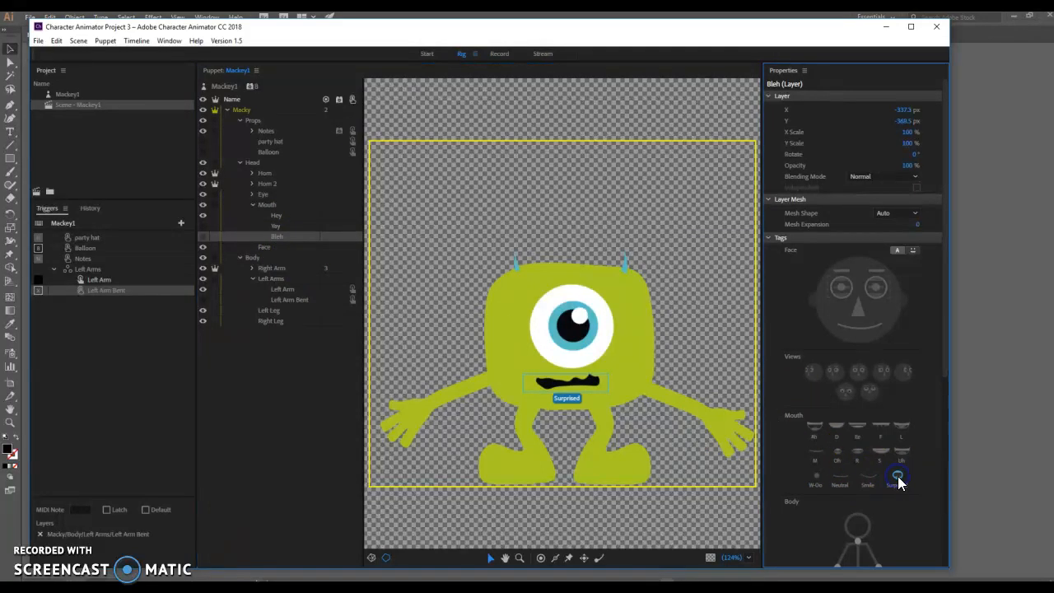
- Set the camera rest pose in the recording scene and test the tagged mouth shapes
left_click(496, 53)
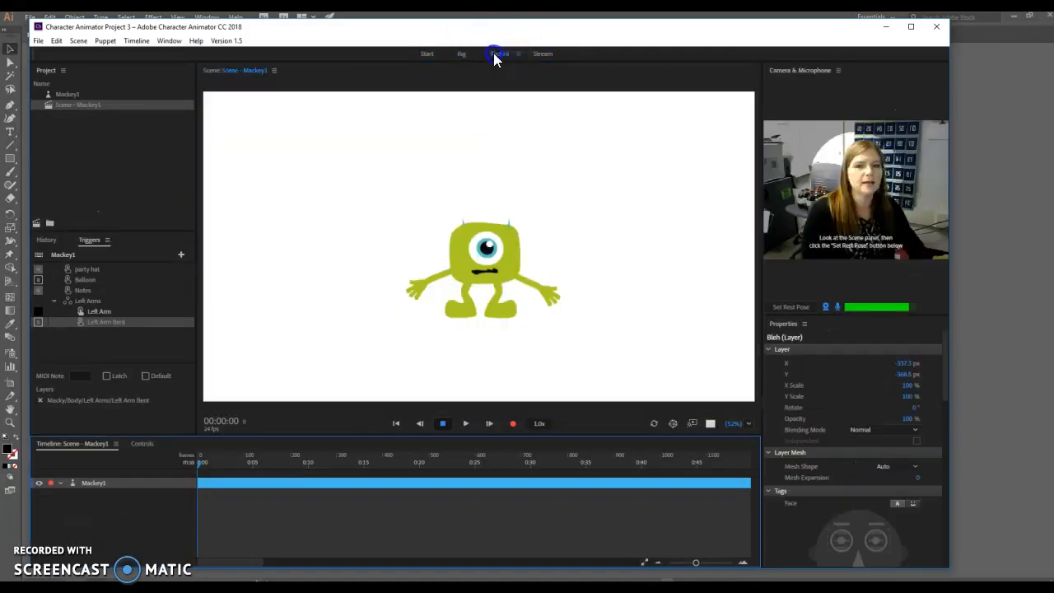
left_click(794, 306)
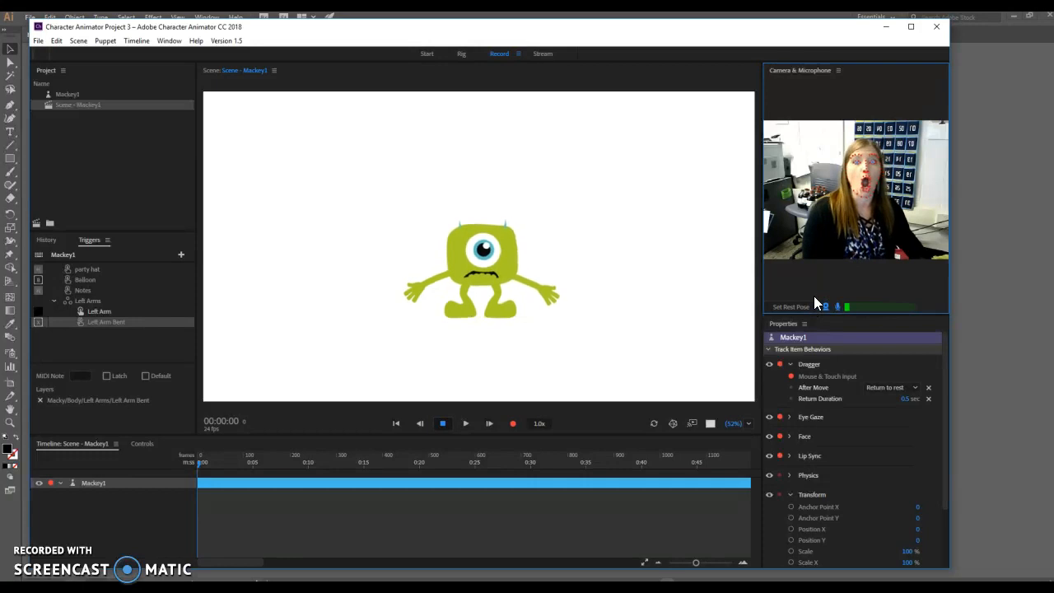
left_click(778, 304)
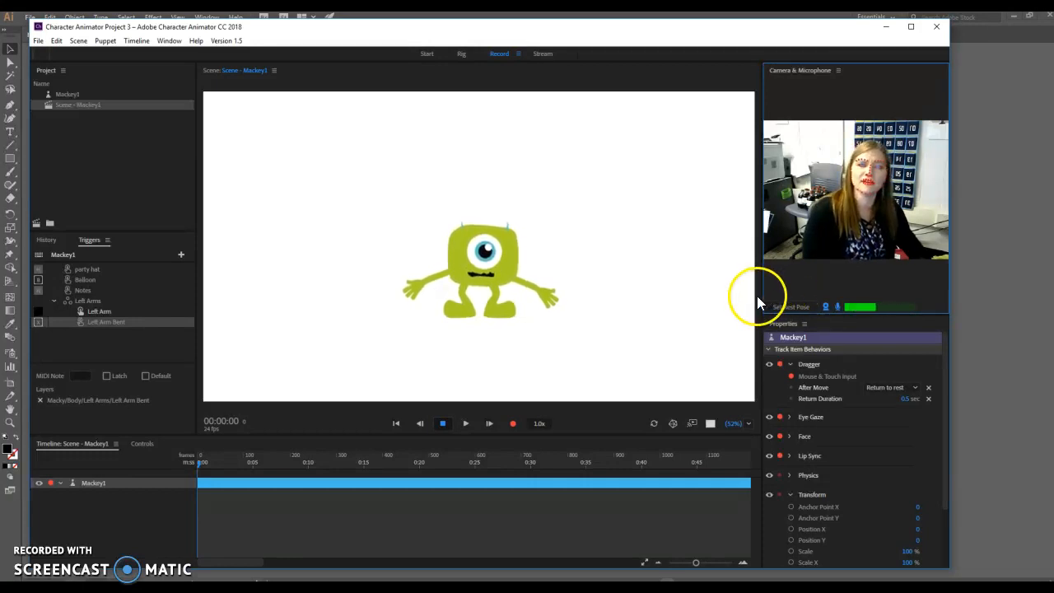
- Review the mouth tags in the rig against the mouth layers in Illustrator and check the puppet in the recording scene again
left_click(461, 55)
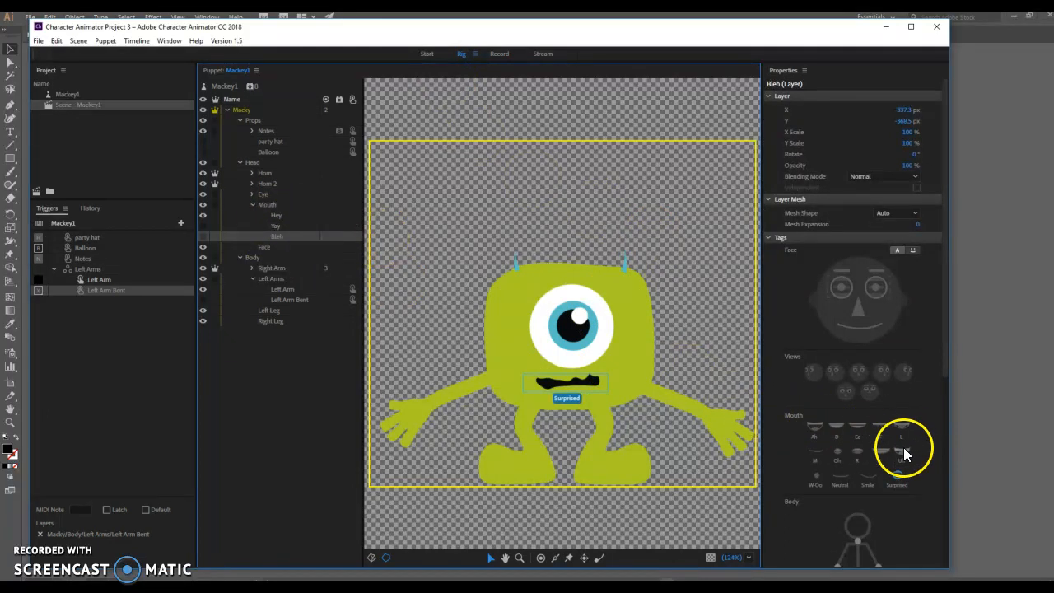
left_click(251, 207)
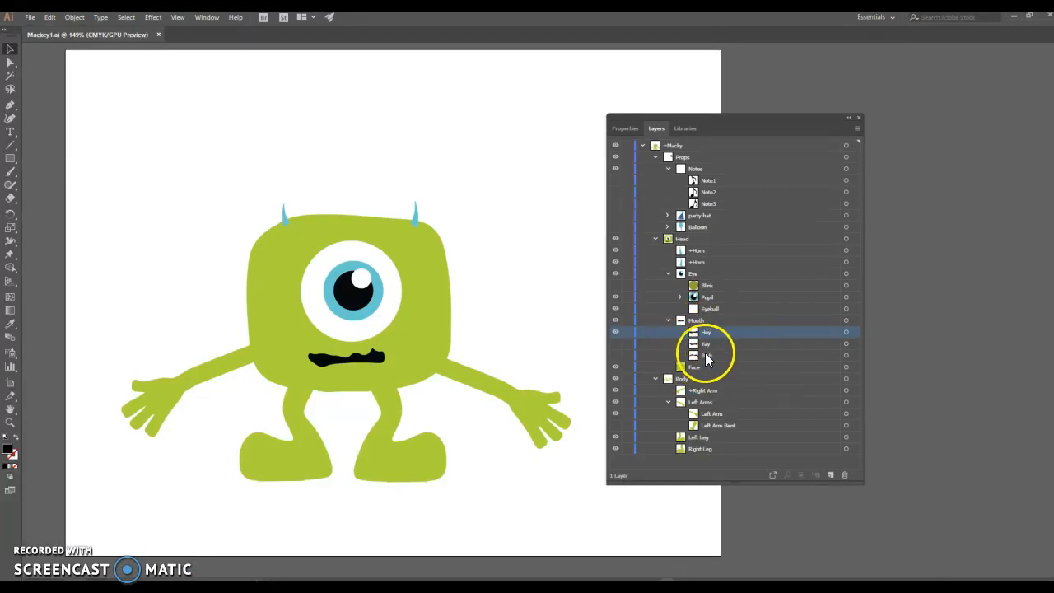
key("alt+Tab")
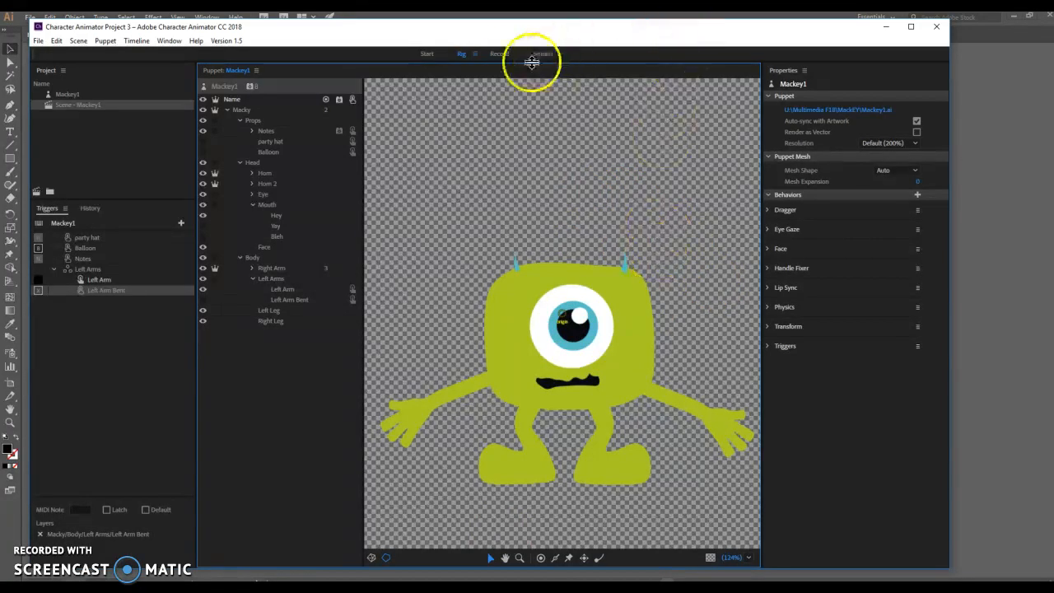
left_click(500, 54)
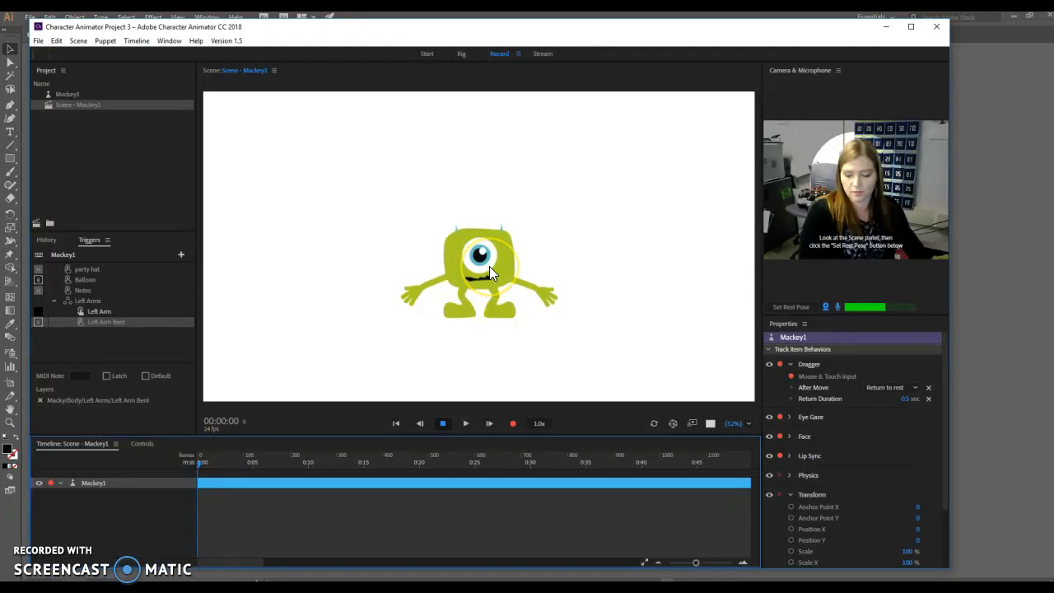
- Tag the Blink layer inside the puppet's Eye group on the right eye of the face template
left_click(461, 54)
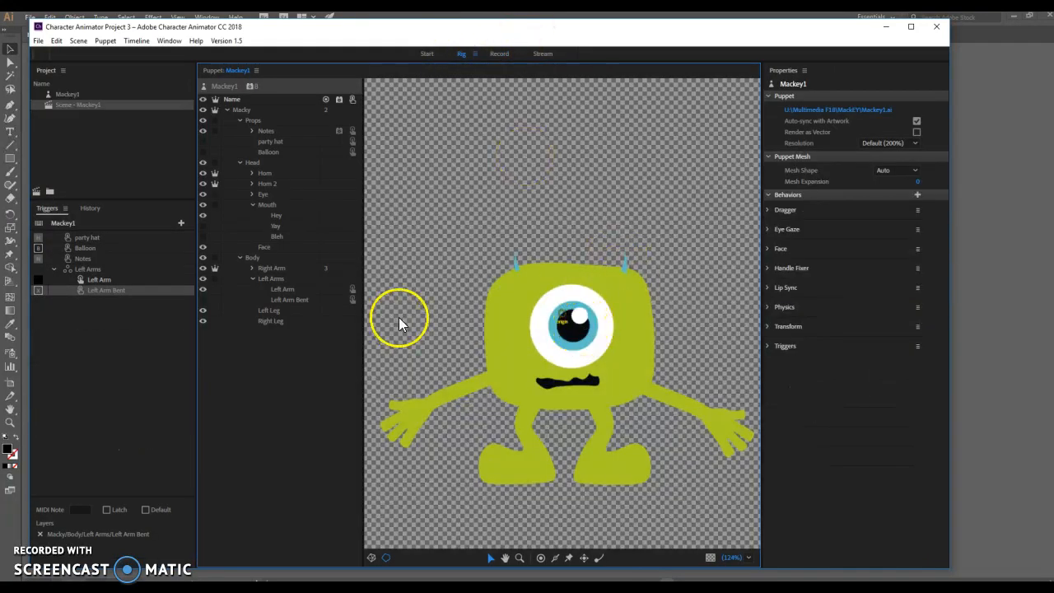
left_click(257, 196)
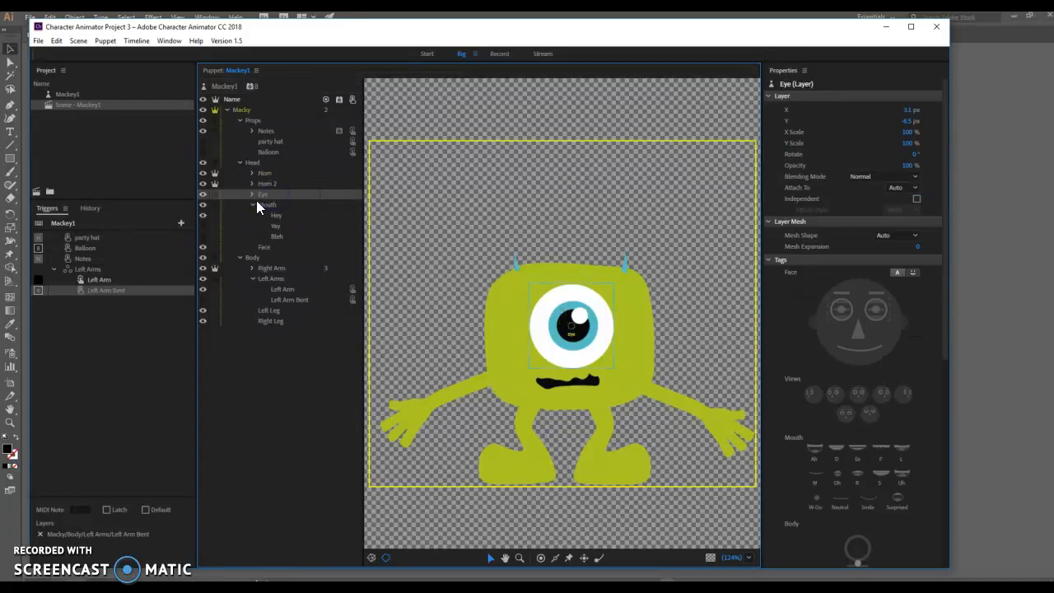
left_click(252, 195)
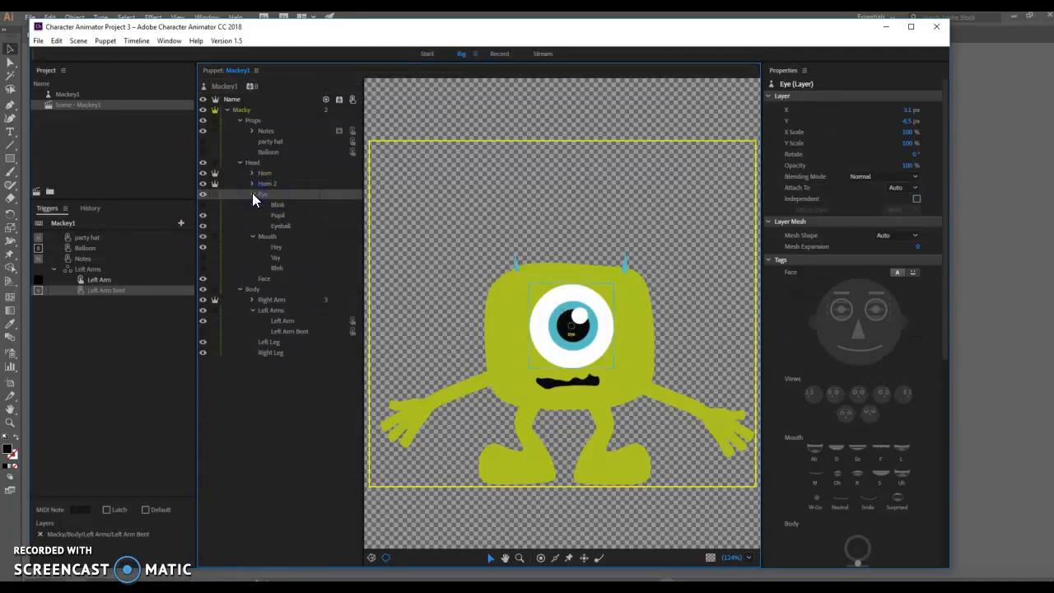
left_click(297, 208)
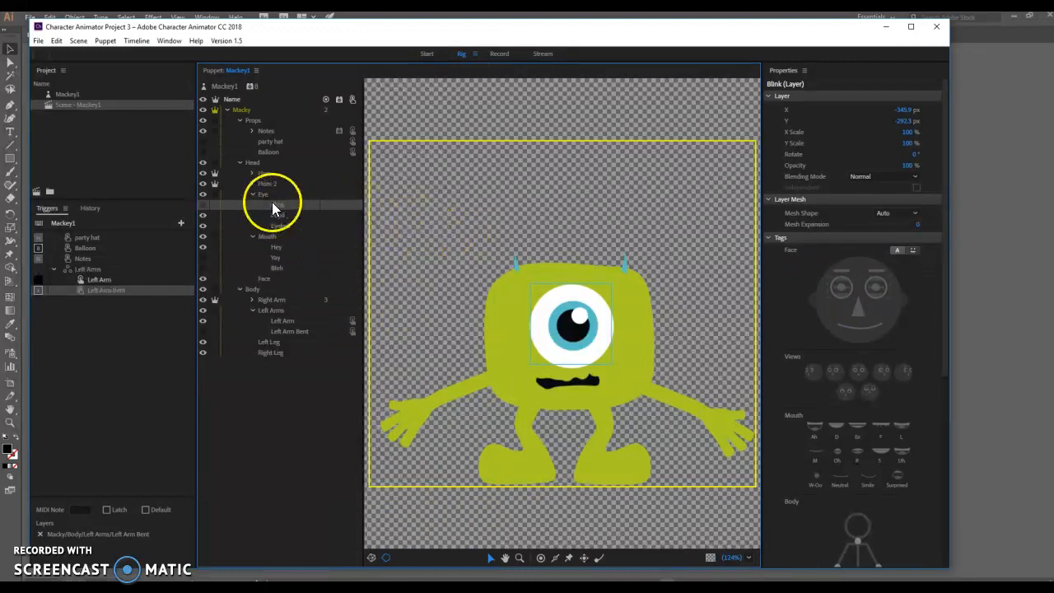
left_click(841, 286)
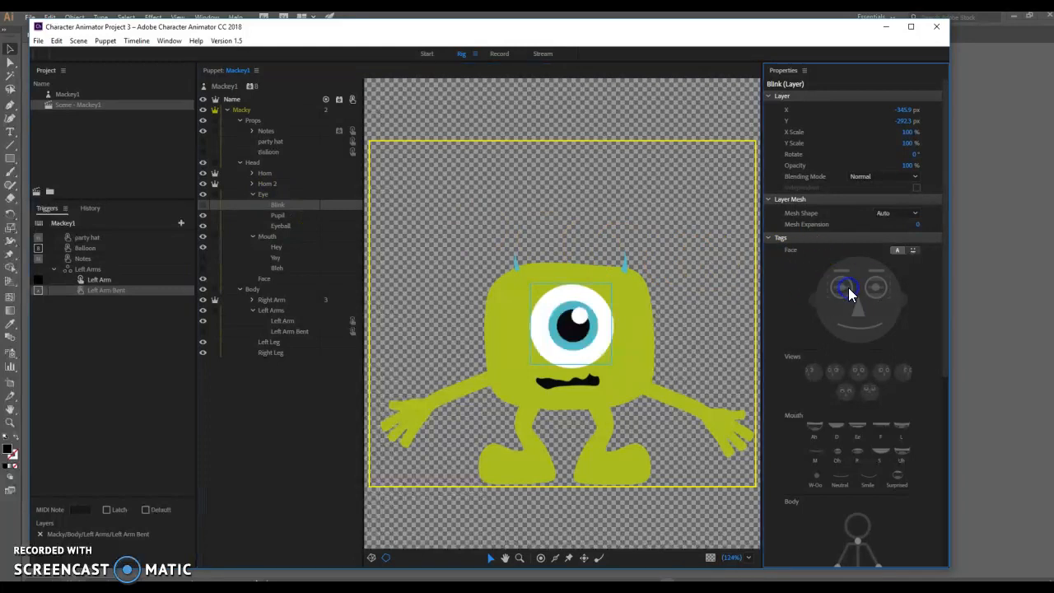
- Tag the Pupil layer as Right Pupil Size and the Eyeball layer as the right eyeball on the face template
left_click(292, 215)
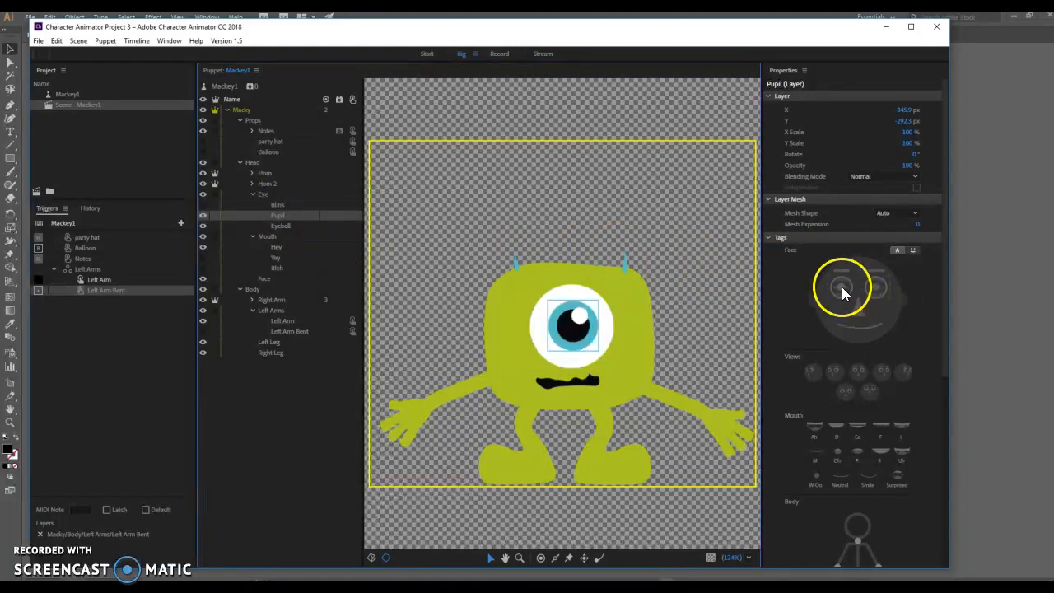
left_click(842, 289)
left_click(295, 227)
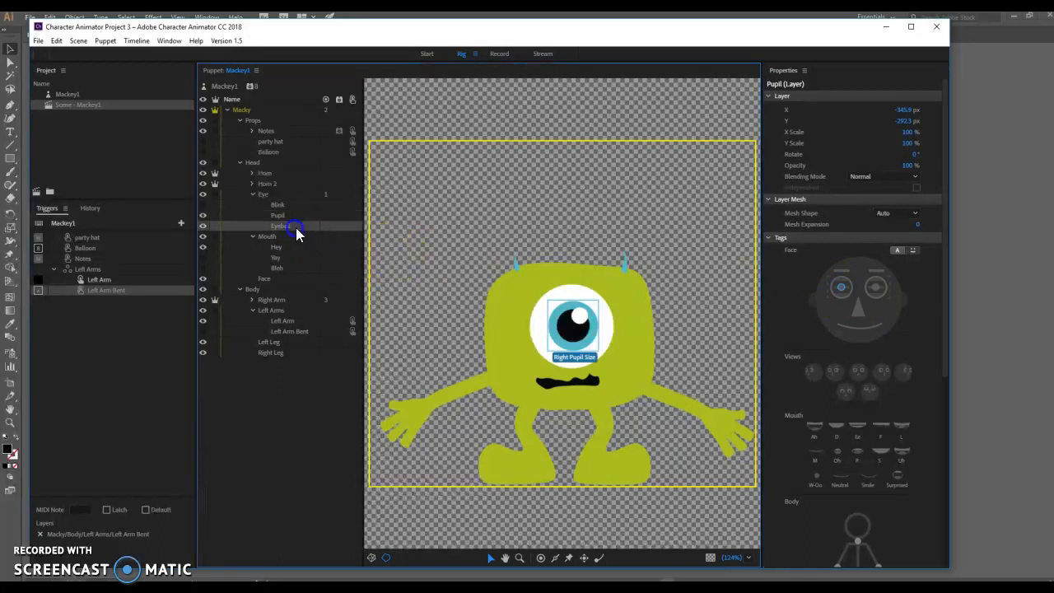
left_click(850, 294)
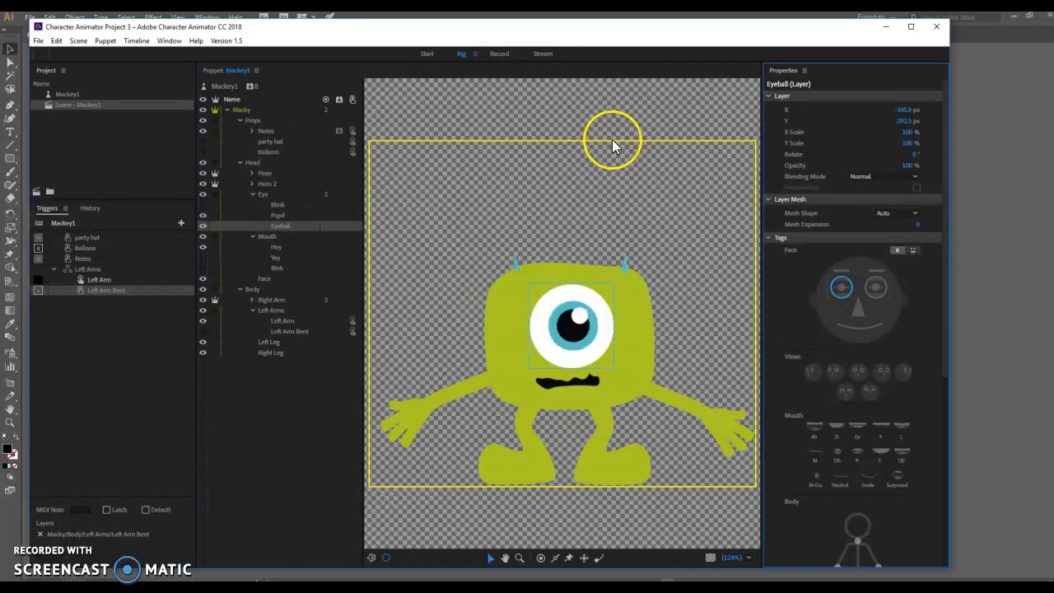
- Set the rest pose again in the recording scene and test the puppet's eye tracking
left_click(500, 55)
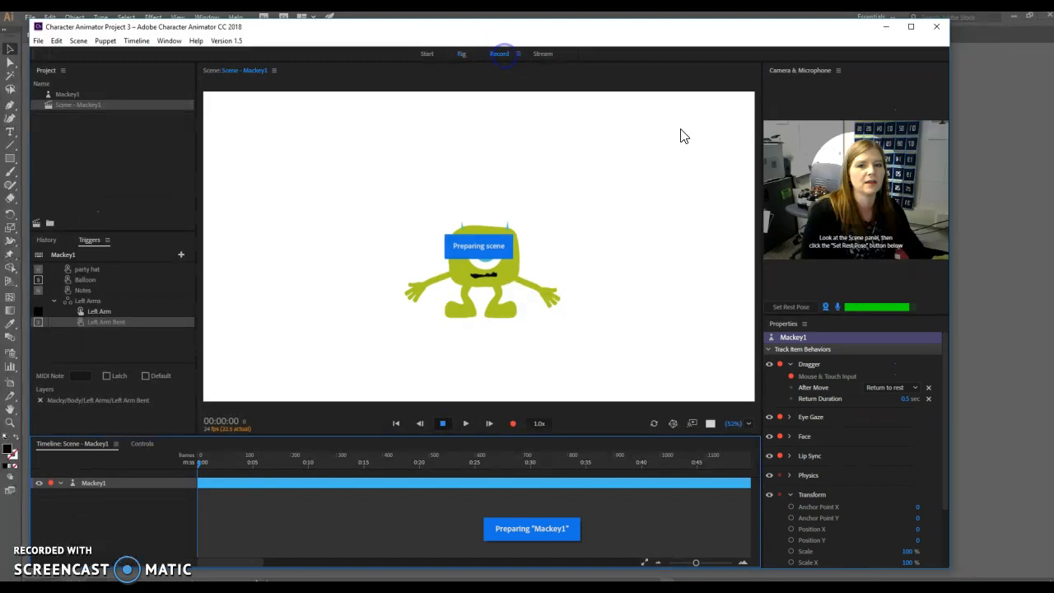
left_click(795, 306)
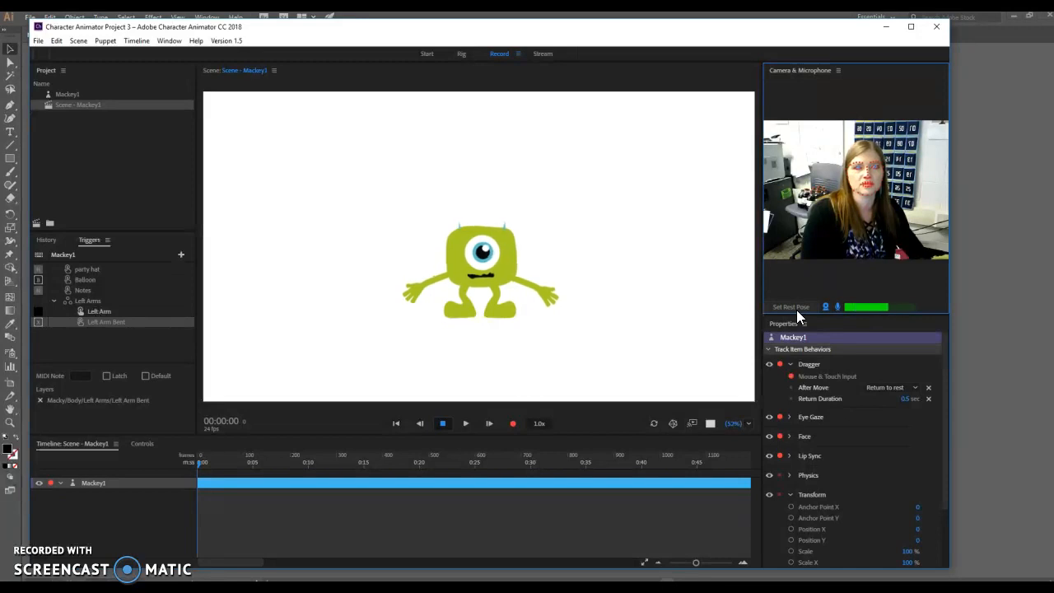
left_click(482, 272)
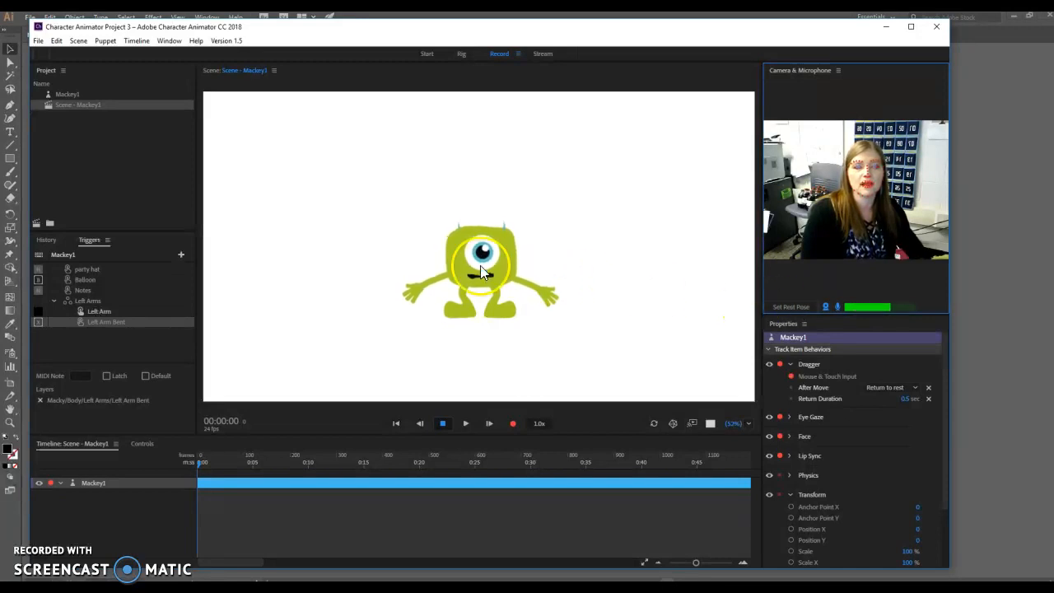
- Check the Pupil layer in the rig, switch to Illustrator, rename its Pupil layer to +Pupil and save the file
left_click(460, 54)
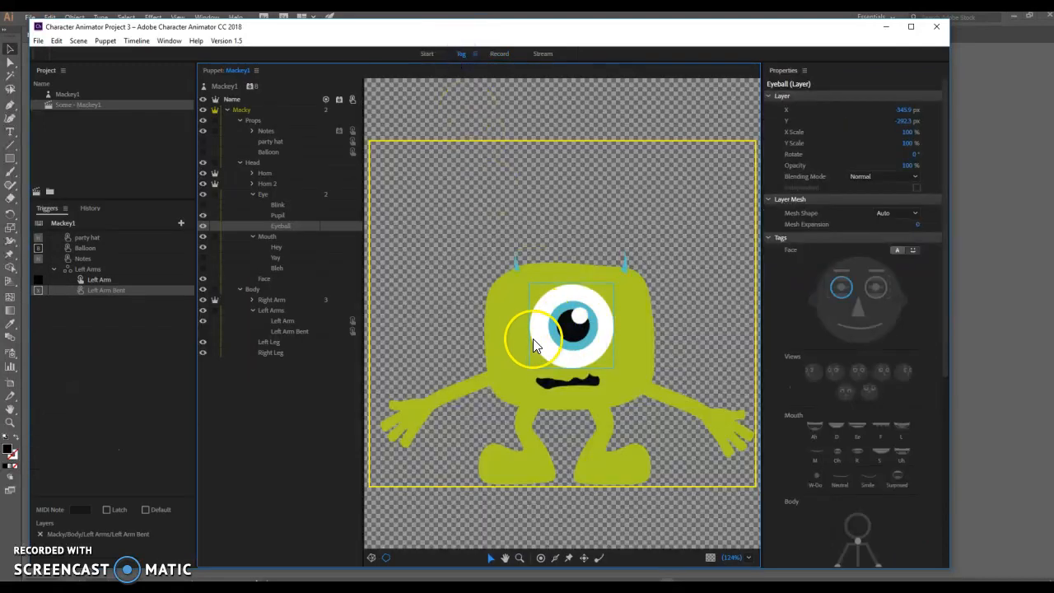
left_click(275, 217)
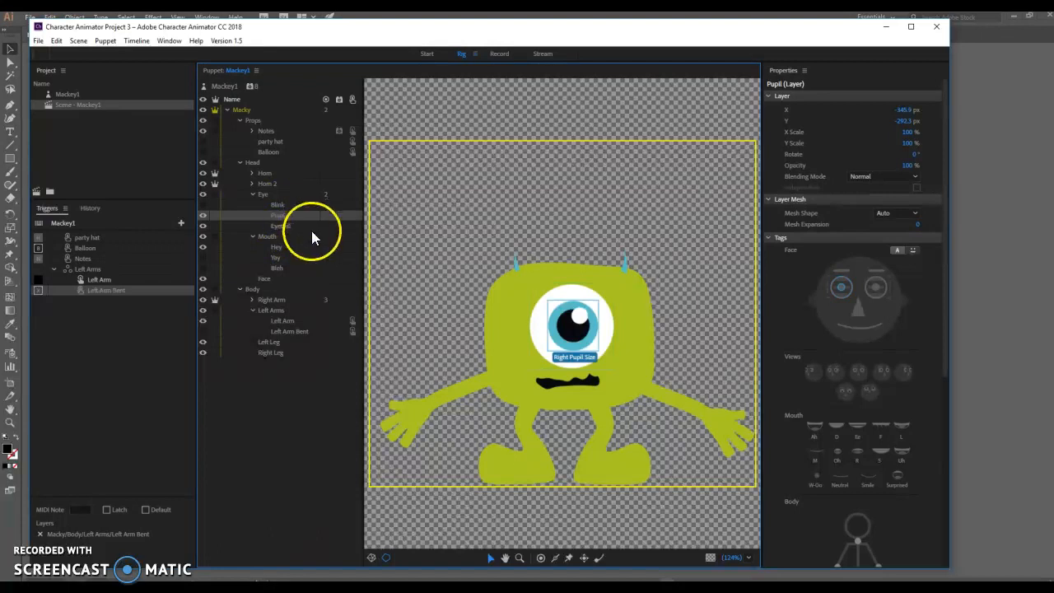
left_click(426, 575)
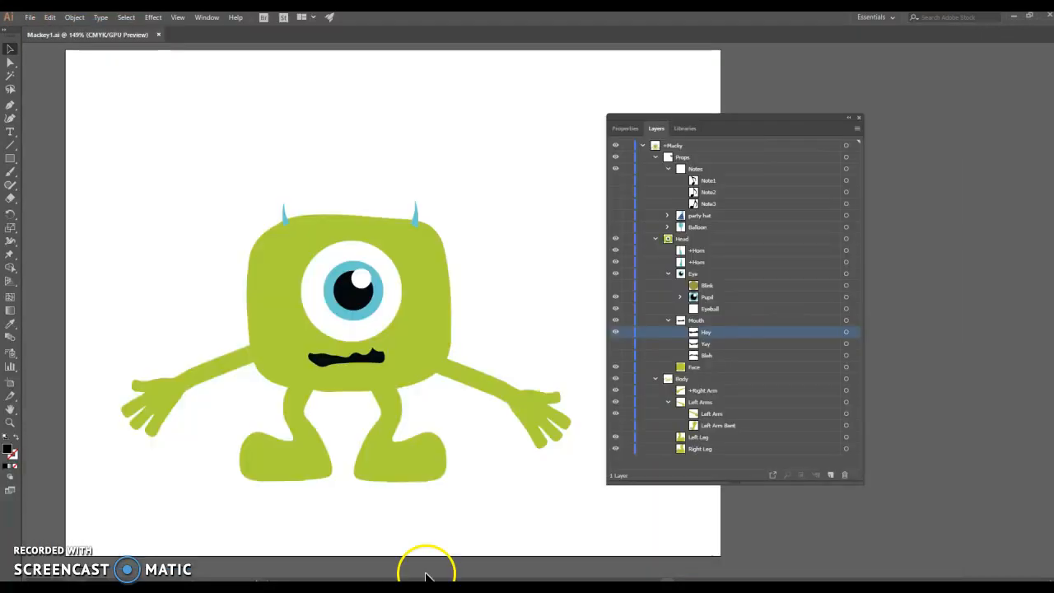
double_click(700, 302)
left_click(467, 282)
type("+Pupil")
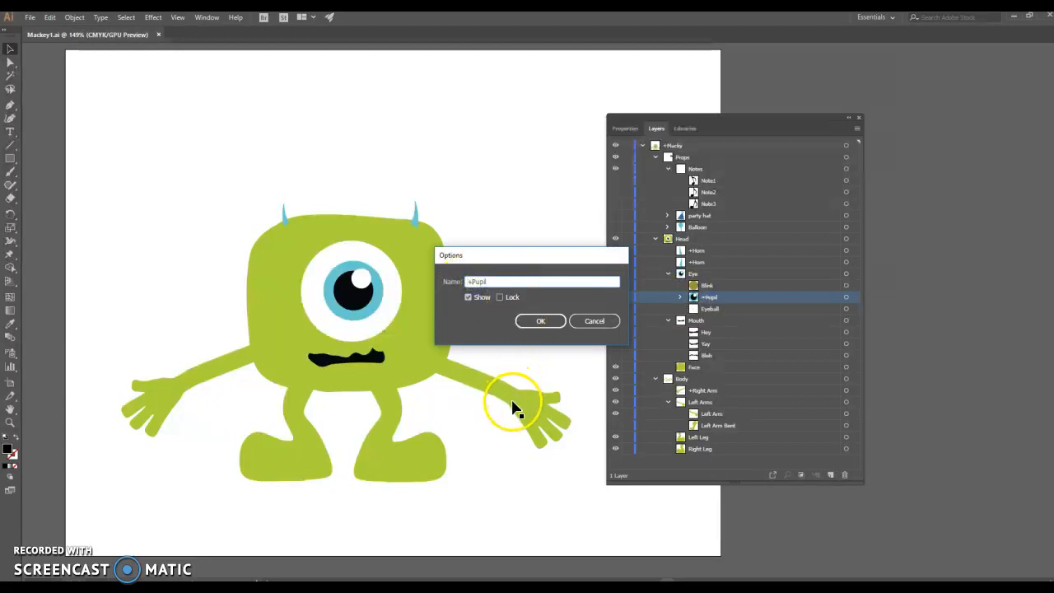
key("Return")
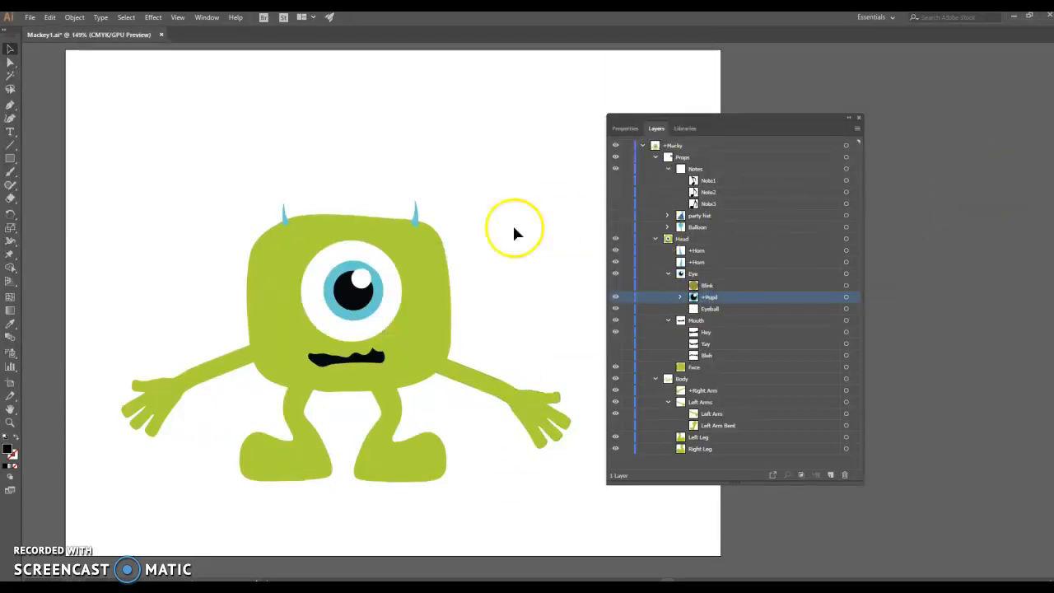
left_click(30, 17)
left_click(59, 106)
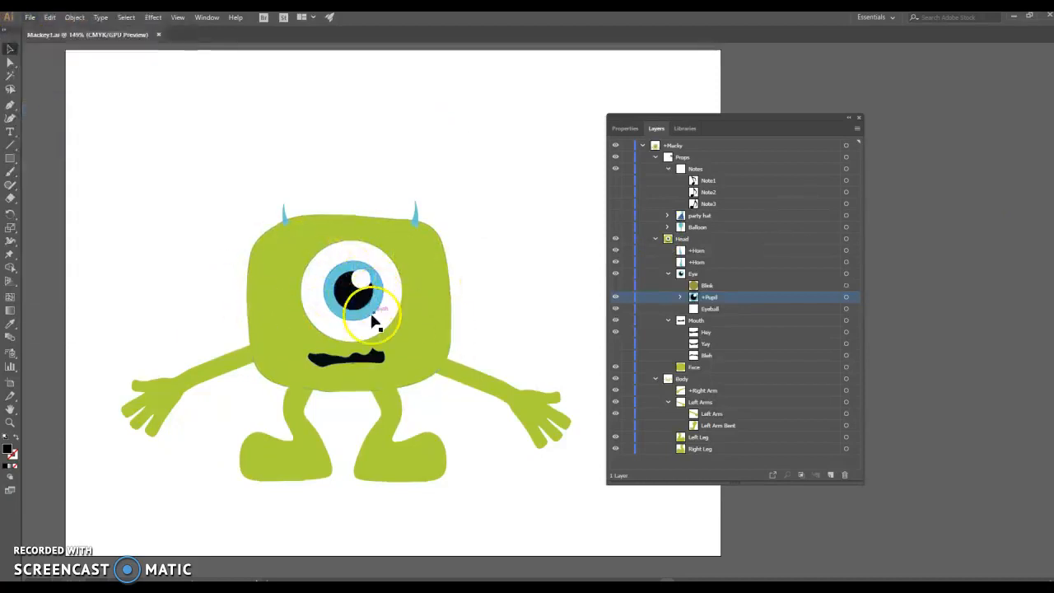
- Switch back to Character Animator and set the rest pose in the recording scene to test the eye
left_click(371, 574)
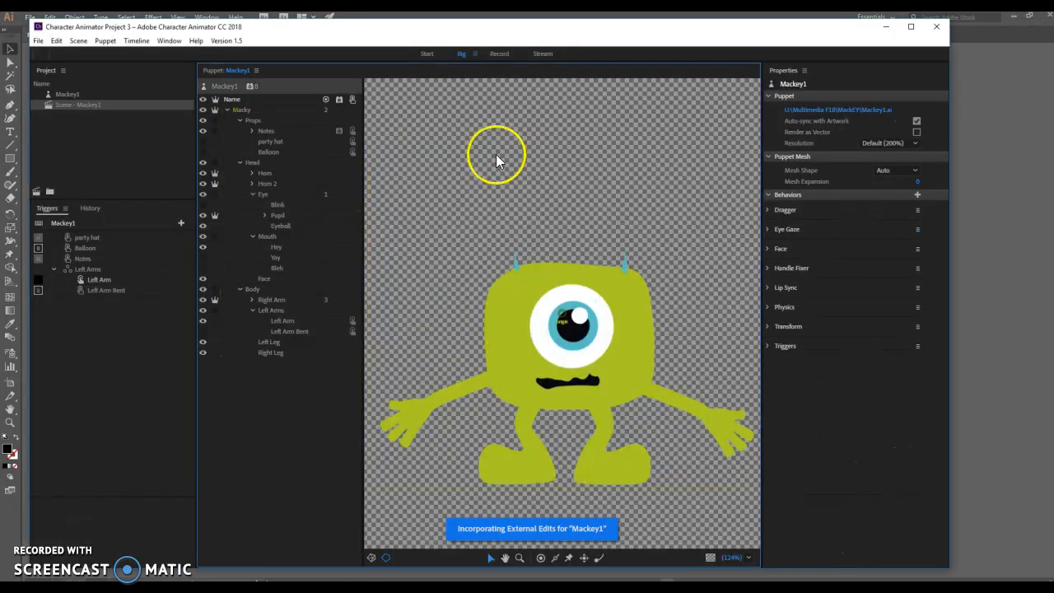
left_click(499, 54)
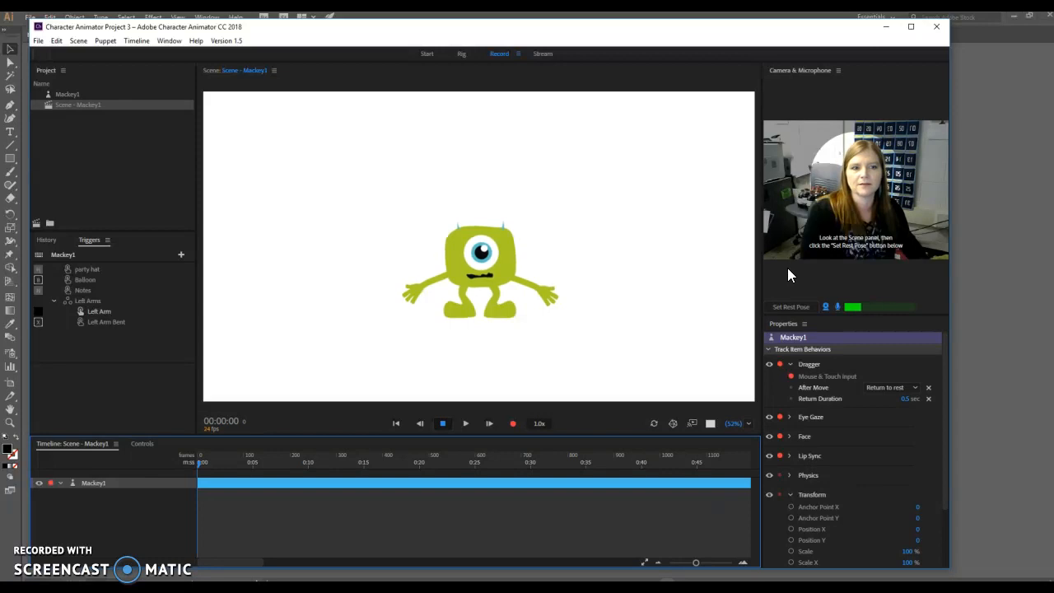
left_click(791, 307)
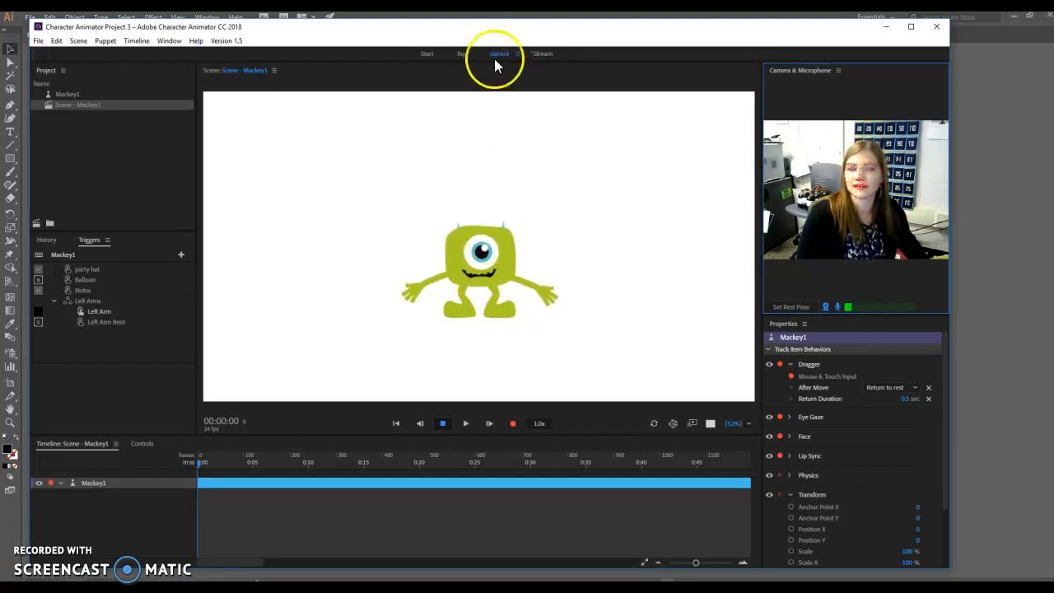
- Tag the independent Pupil layer as the right pupil on the face template and set the rest pose again in the recording scene
left_click(461, 55)
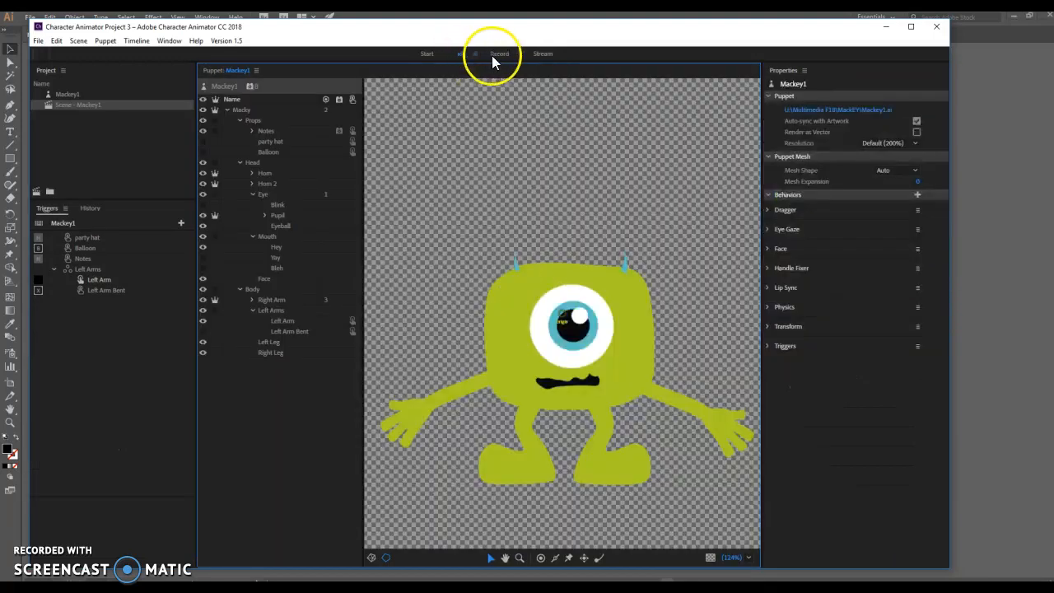
left_click(301, 215)
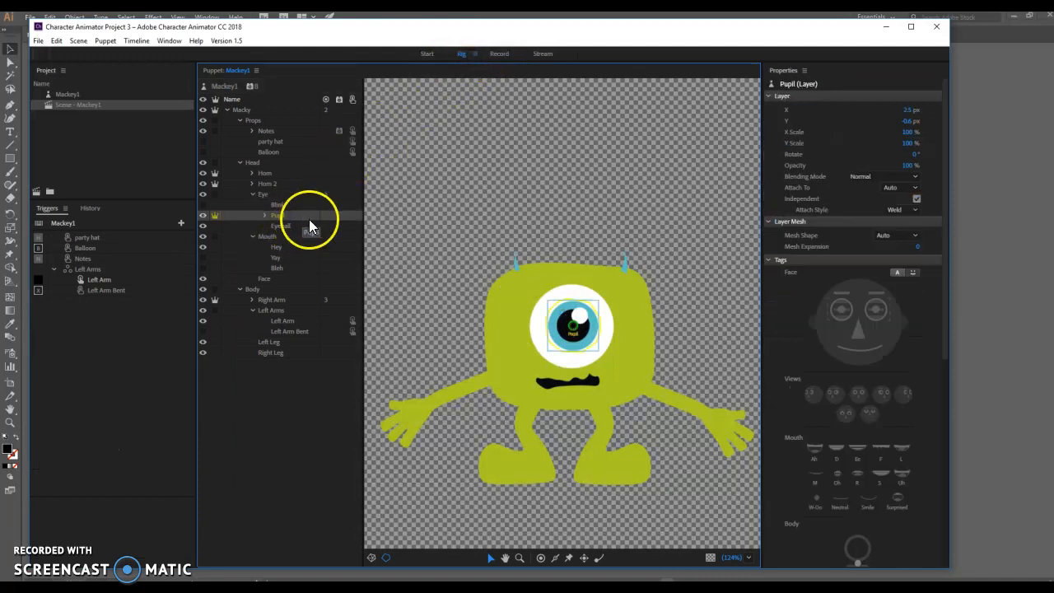
left_click(841, 310)
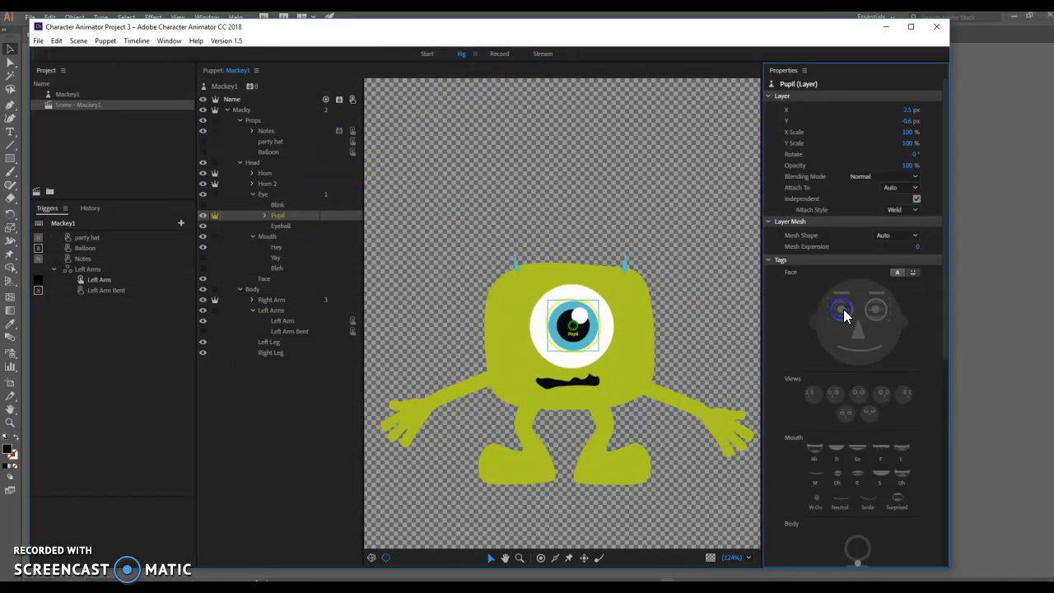
left_click(500, 53)
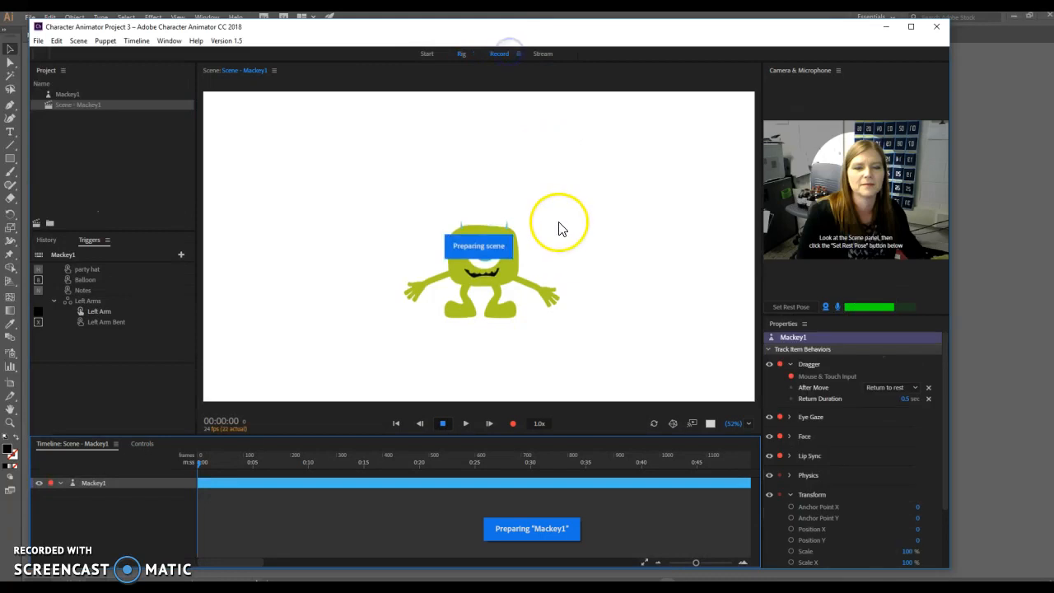
left_click(788, 305)
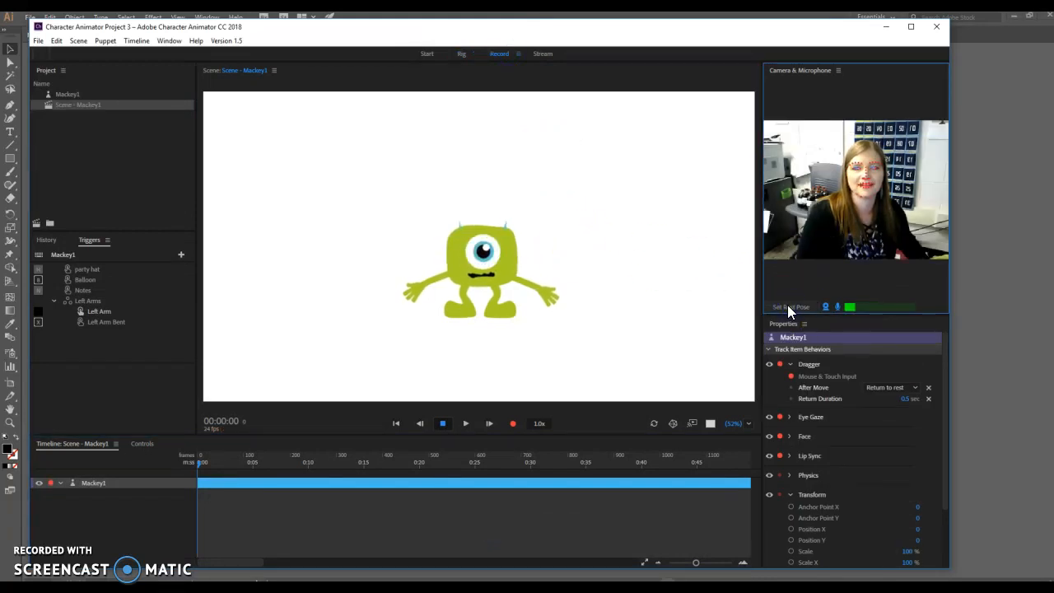
- Check the Pupil layer's tags in the rig and test the balloon, party hat and notes triggers in the recording scene
left_click(460, 55)
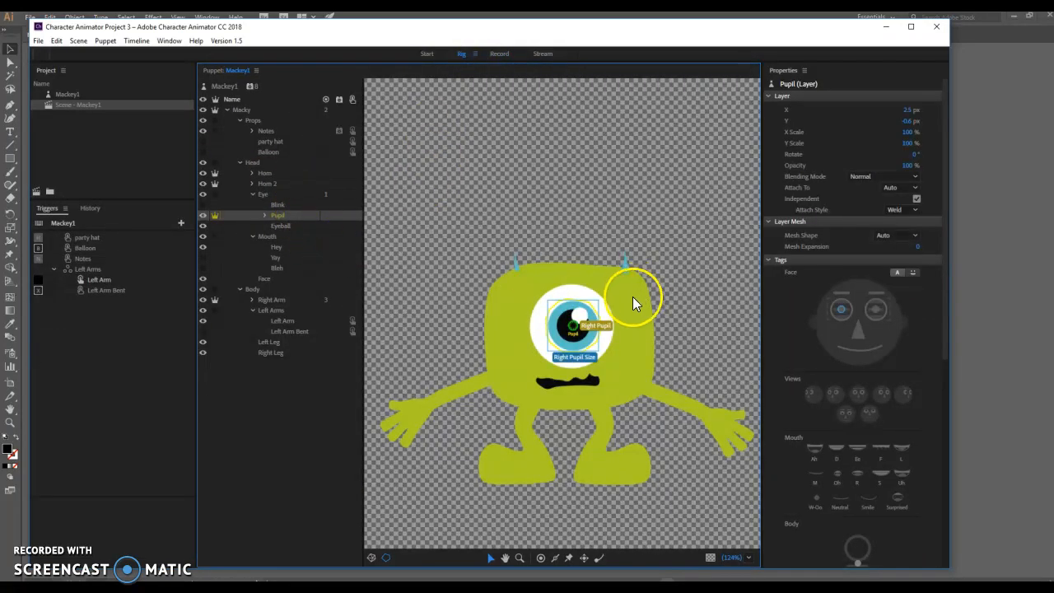
left_click(835, 309)
left_click(498, 54)
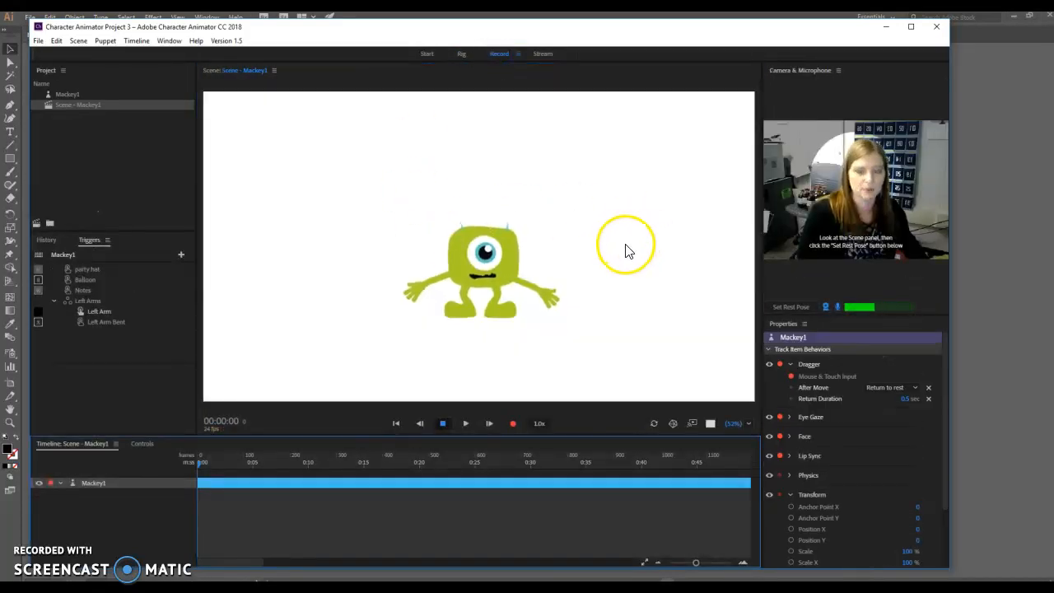
key("b")
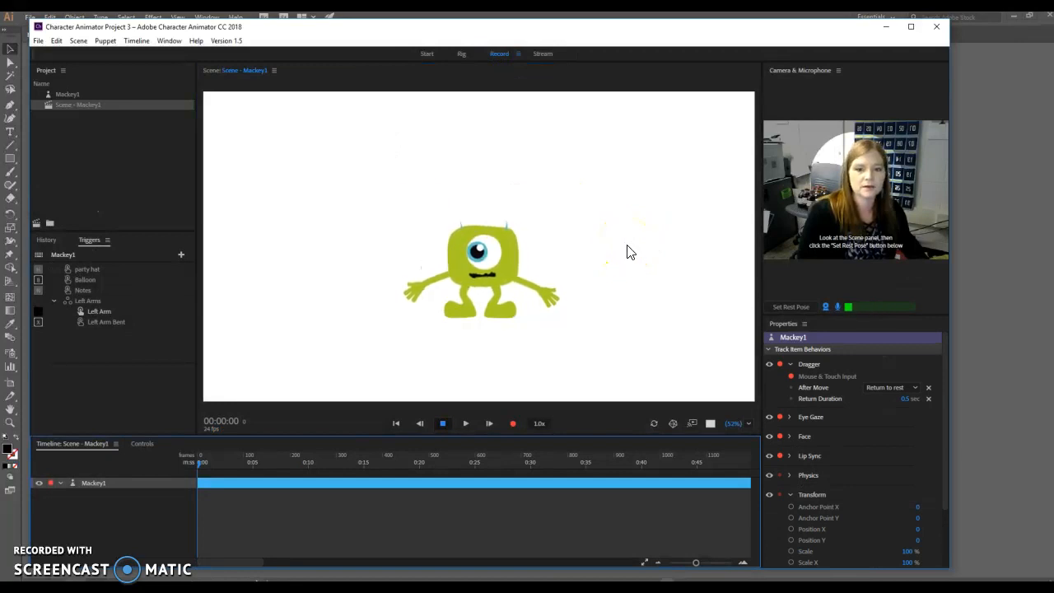
key("h")
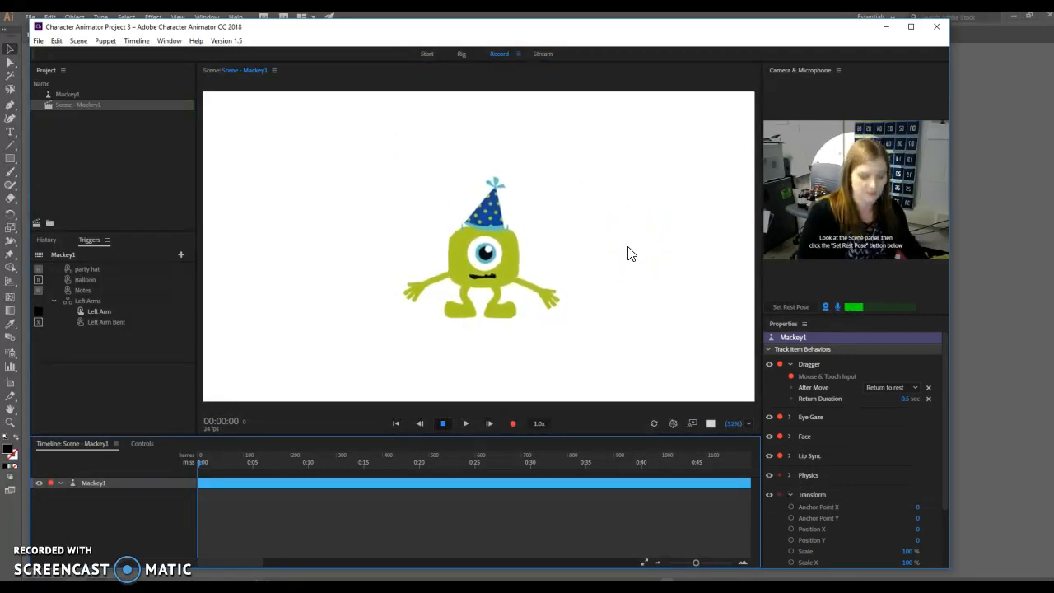
key("n")
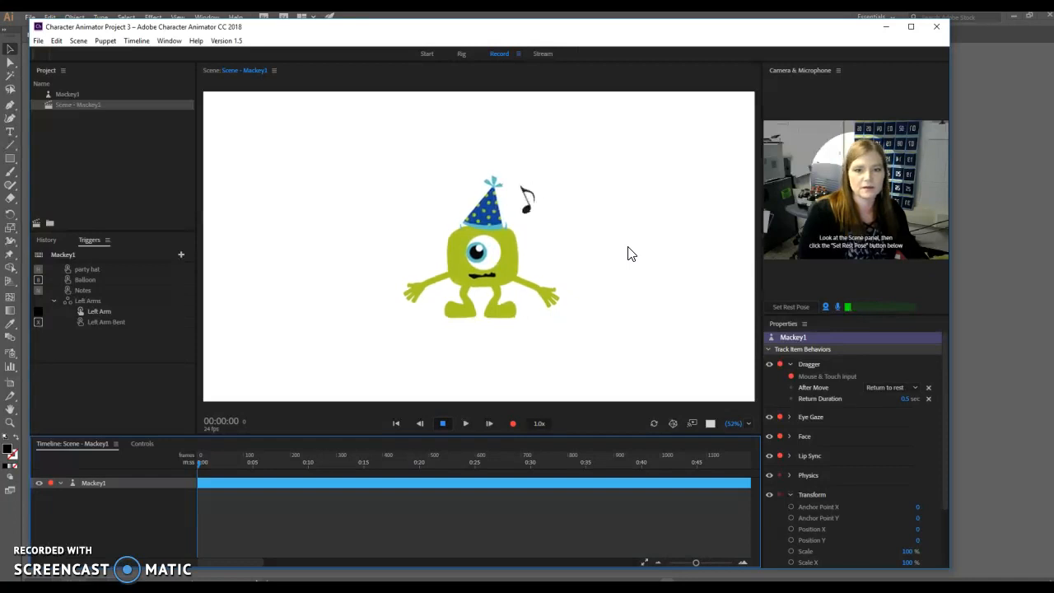
- Test the puppet's arm dragging and eye movement in the recording scene while the hat and notes are showing
left_click_drag(627, 253, 565, 289)
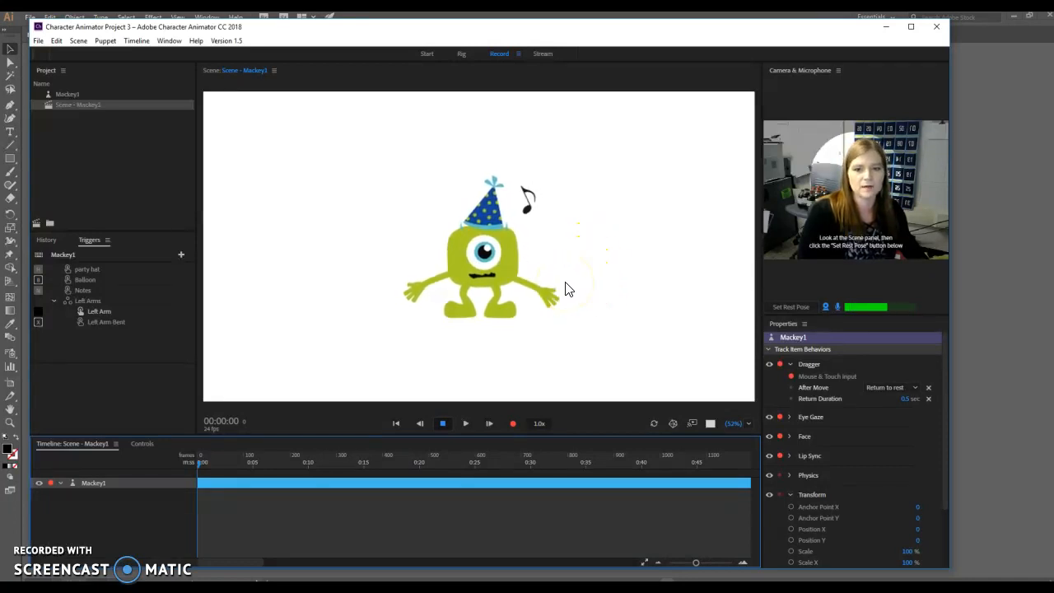
left_click_drag(417, 300, 432, 254)
left_click(478, 319)
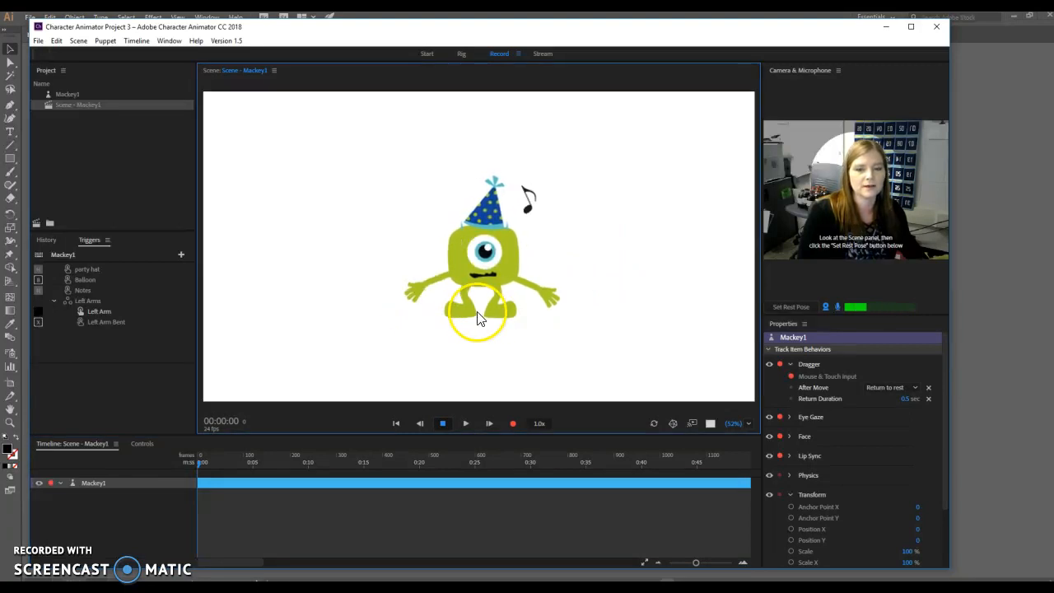
left_click(485, 303)
left_click(474, 257)
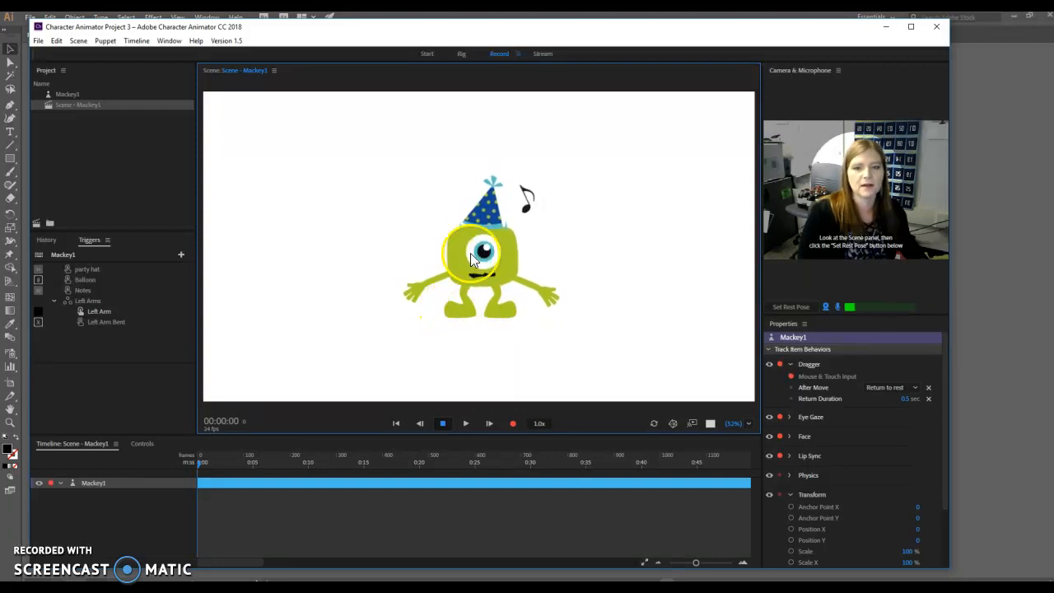
- Review the rigged Eye layers against the Illustrator layers and return to the recording scene
left_click(457, 59)
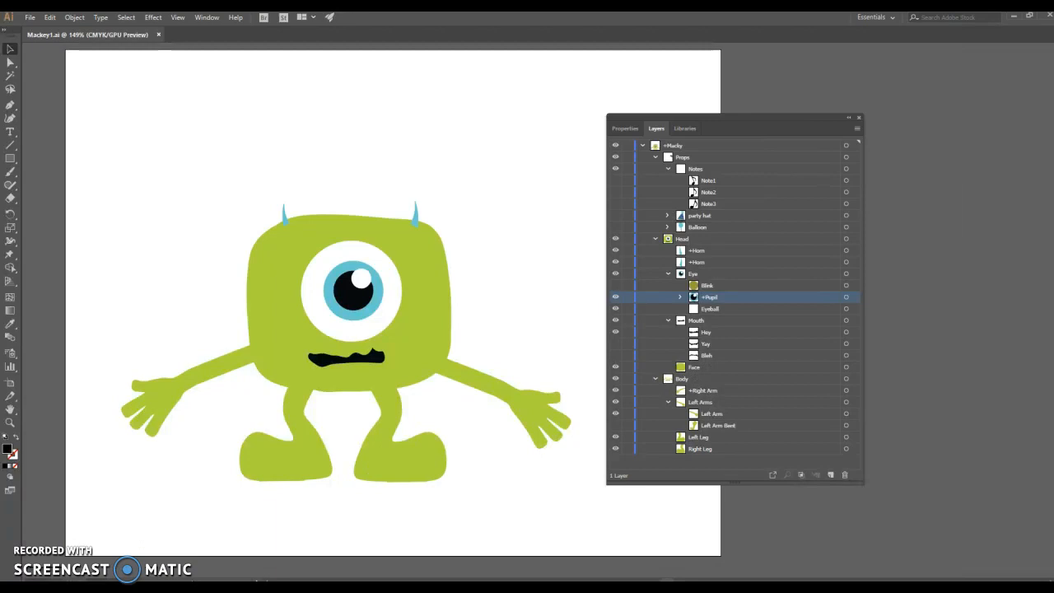
mouse_move(367, 590)
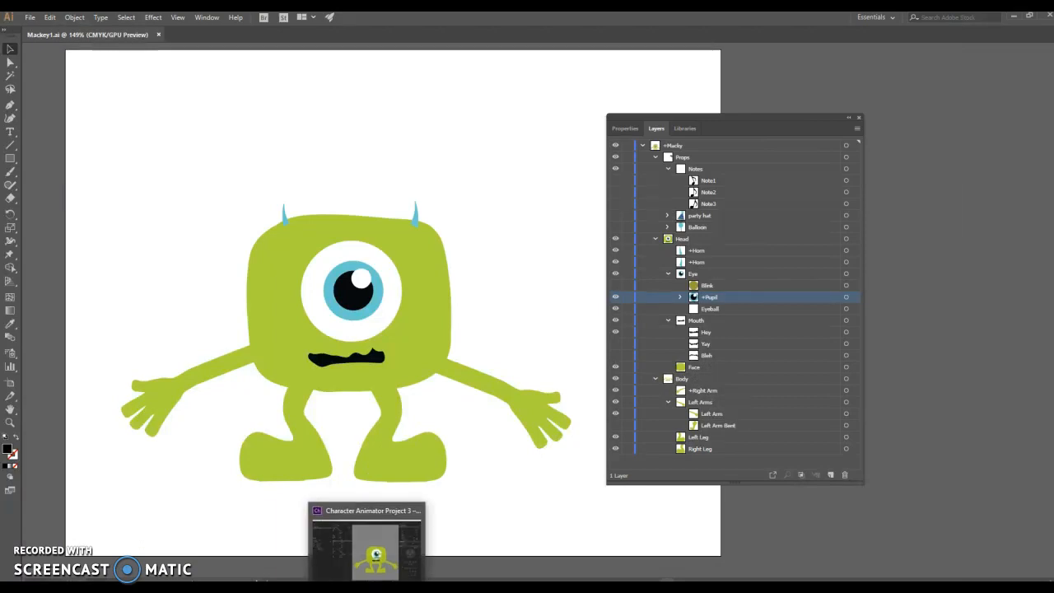
left_click(367, 544)
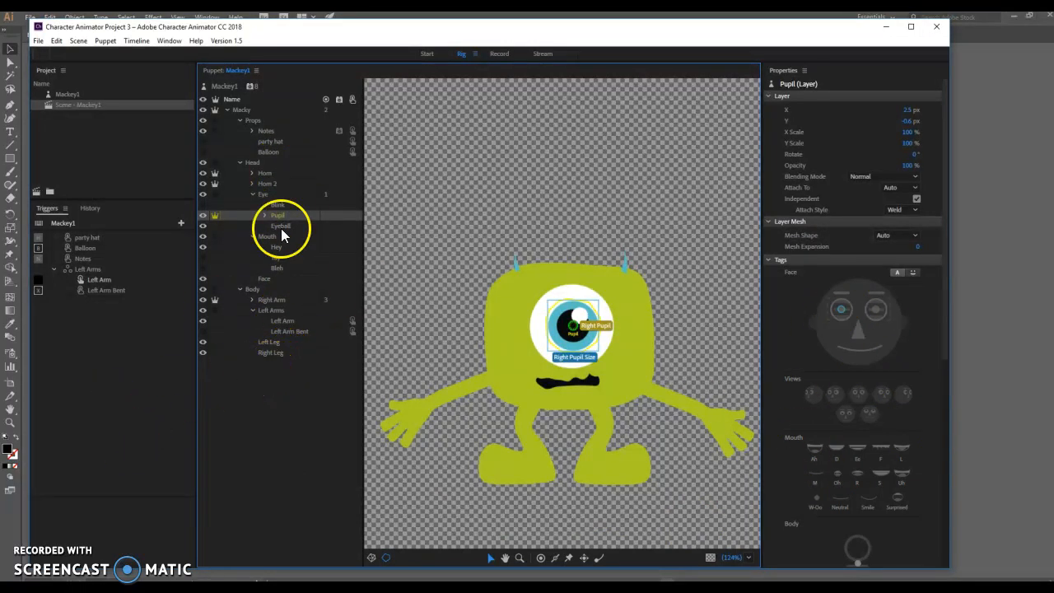
left_click(501, 55)
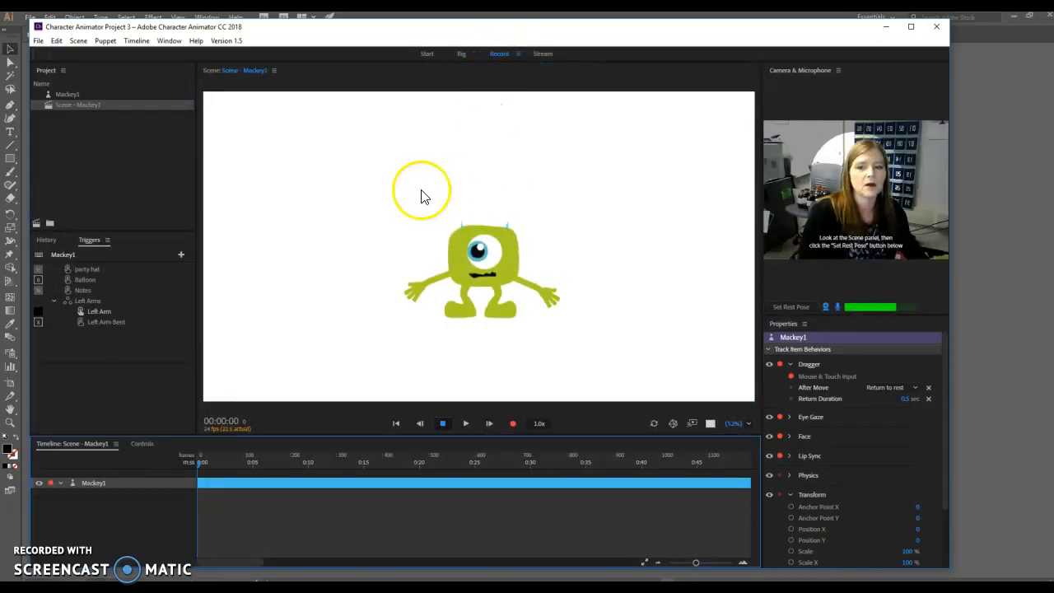
- Demonstrate deselecting and reselecting the Mackey1 timeline track, and opening the puppet's rig from that track
left_click(119, 524)
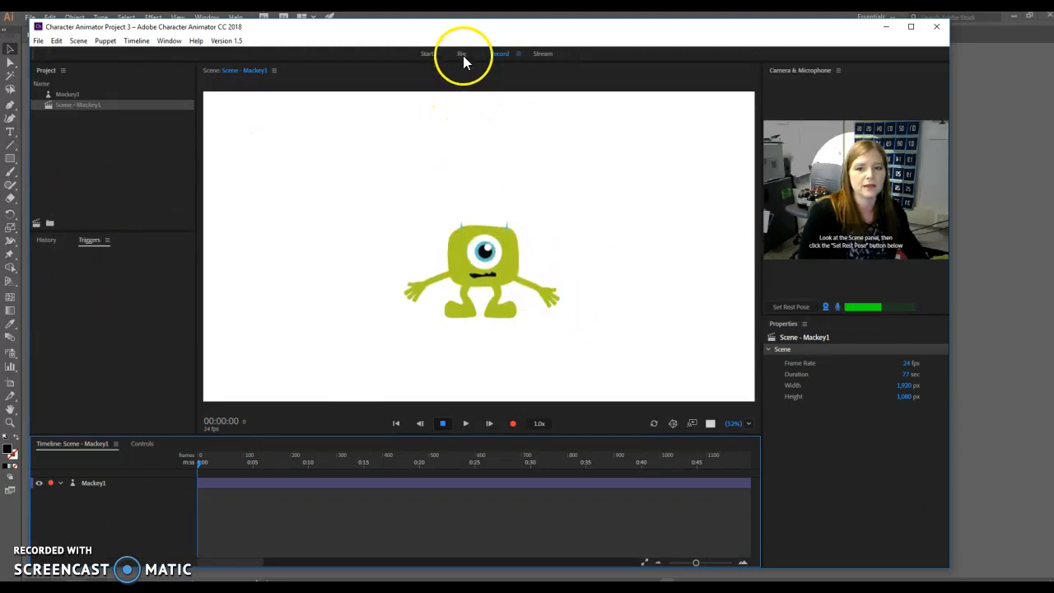
left_click(93, 484)
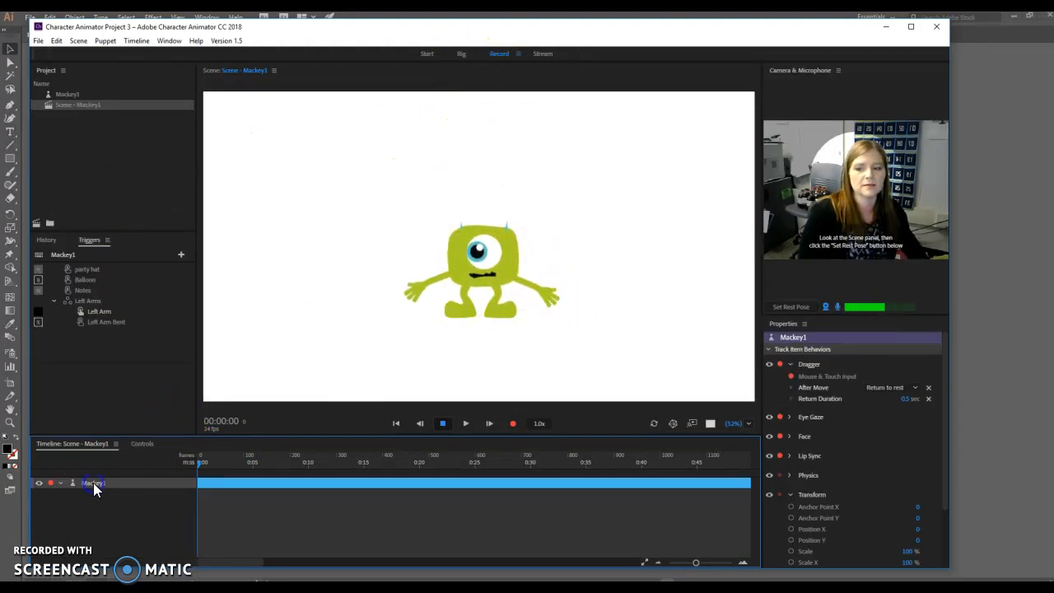
double_click(93, 484)
left_click(407, 171)
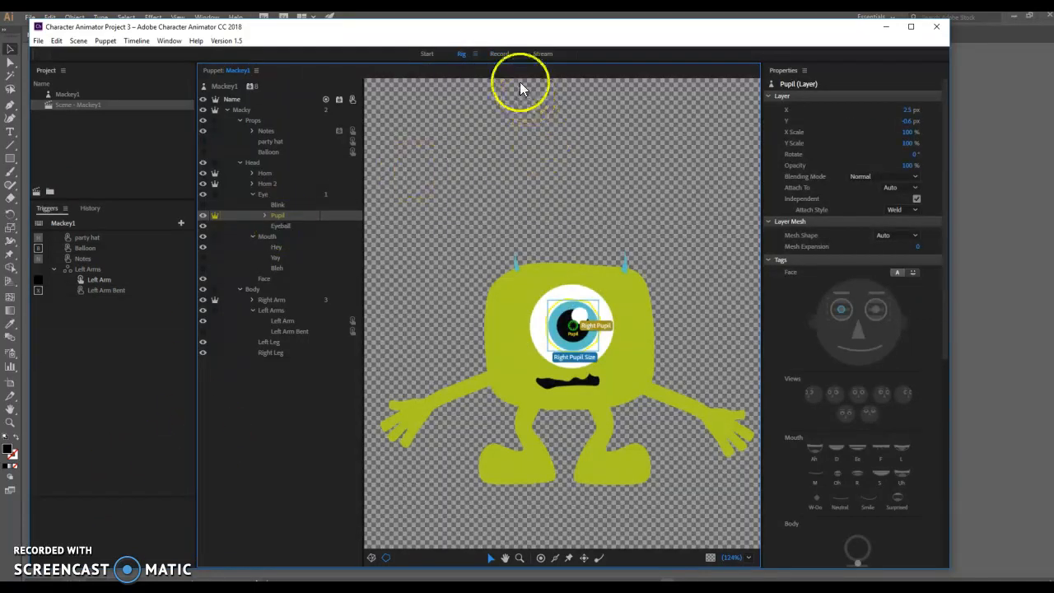
left_click(499, 54)
left_click(607, 269)
left_click(137, 530)
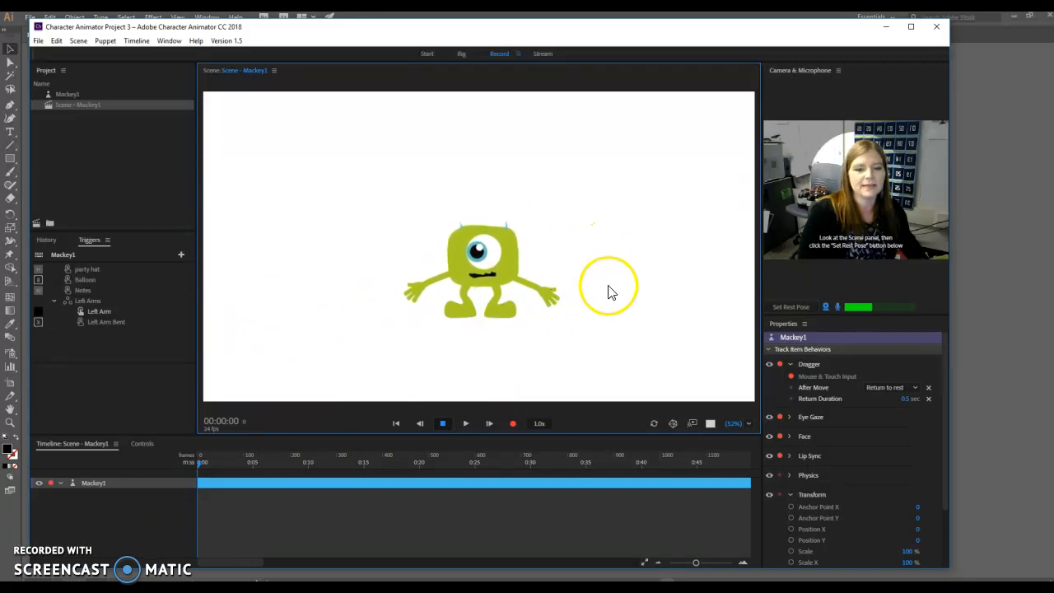
- In the rig, move the Horn layer's origin down to the horn's base and place a Dangle handle near its tip
left_click(461, 54)
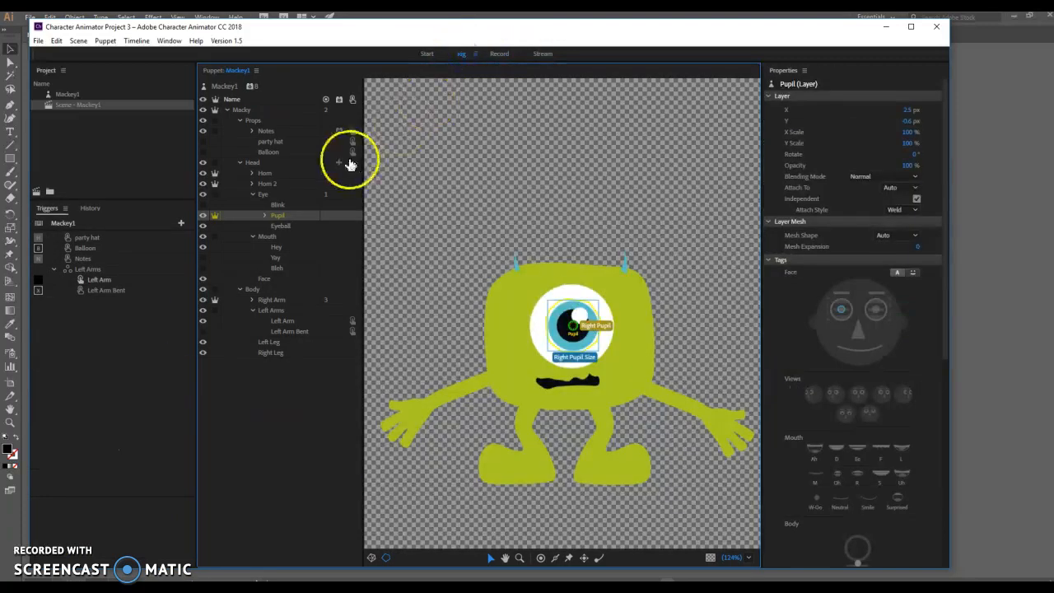
left_click(519, 265)
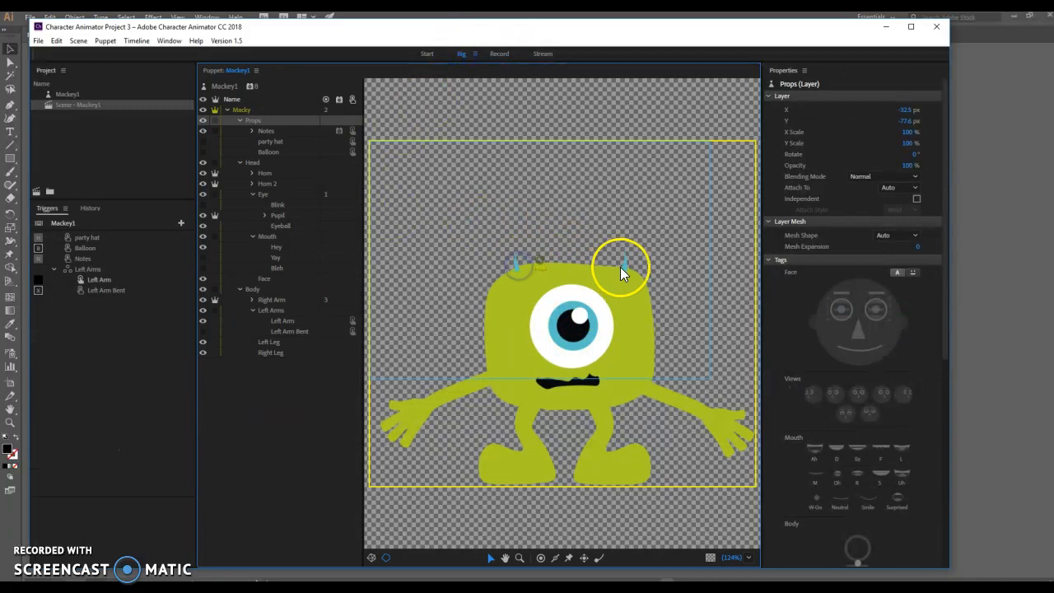
left_click(297, 174)
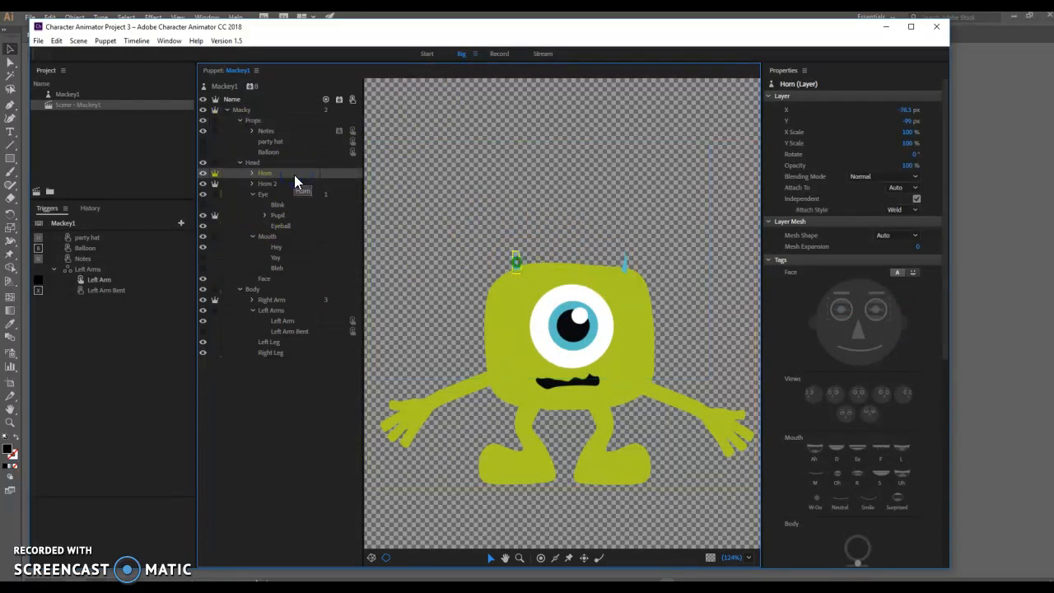
left_click(518, 559)
left_click(501, 261)
left_click(548, 262)
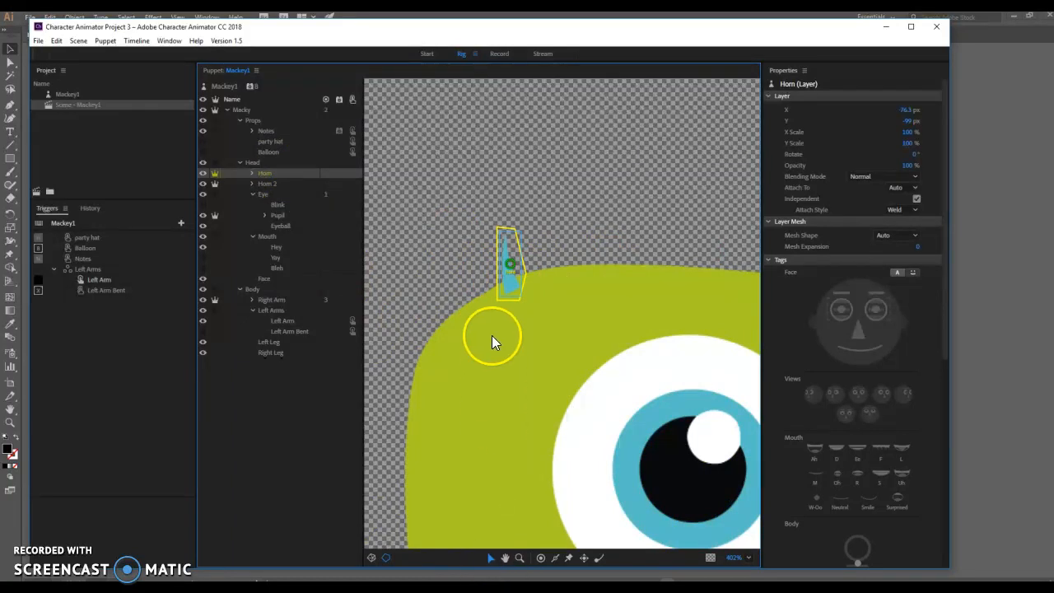
left_click_drag(512, 264, 511, 286)
left_click(600, 559)
left_click_drag(511, 219, 507, 245)
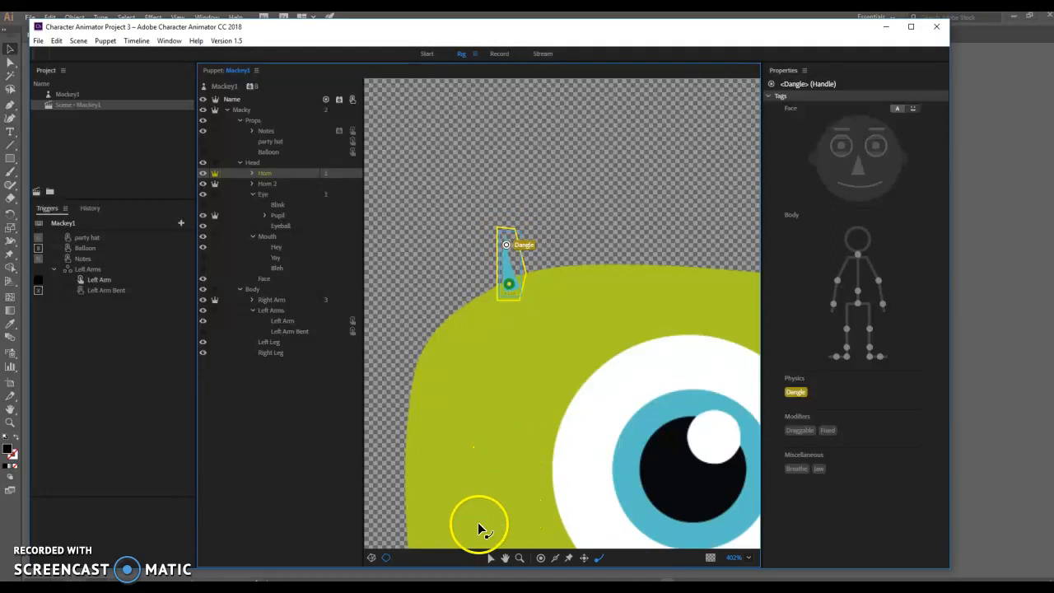
- Move the Horn 2 layer's origin down to the horn's base and place a Dangle handle close to its tip
left_click(505, 558)
left_click_drag(664, 307, 393, 285)
left_click(276, 184)
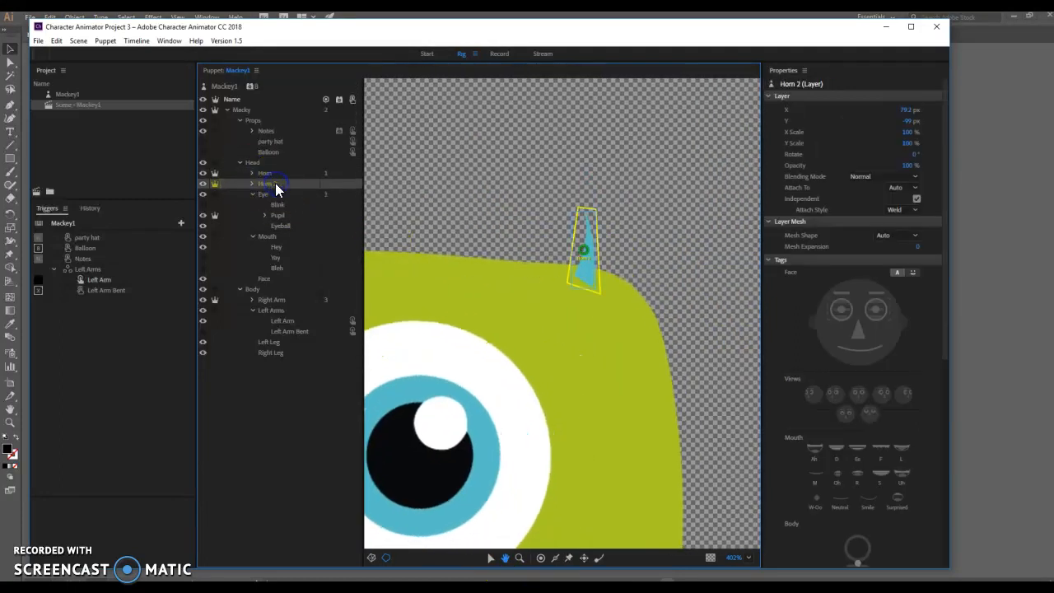
left_click(491, 558)
left_click_drag(592, 267, 584, 273)
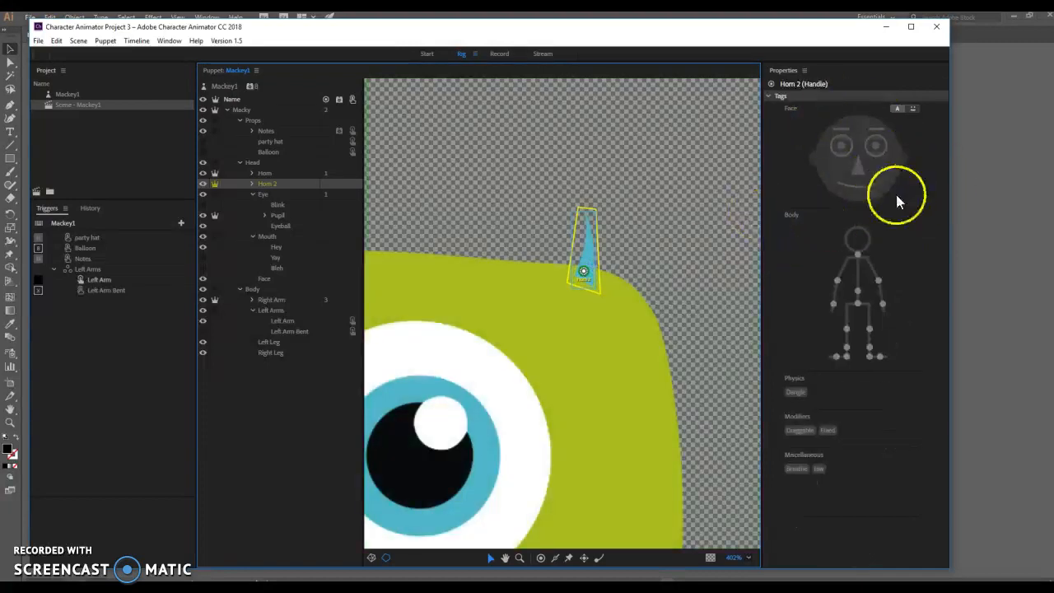
left_click(599, 558)
left_click(587, 234)
left_click(627, 356)
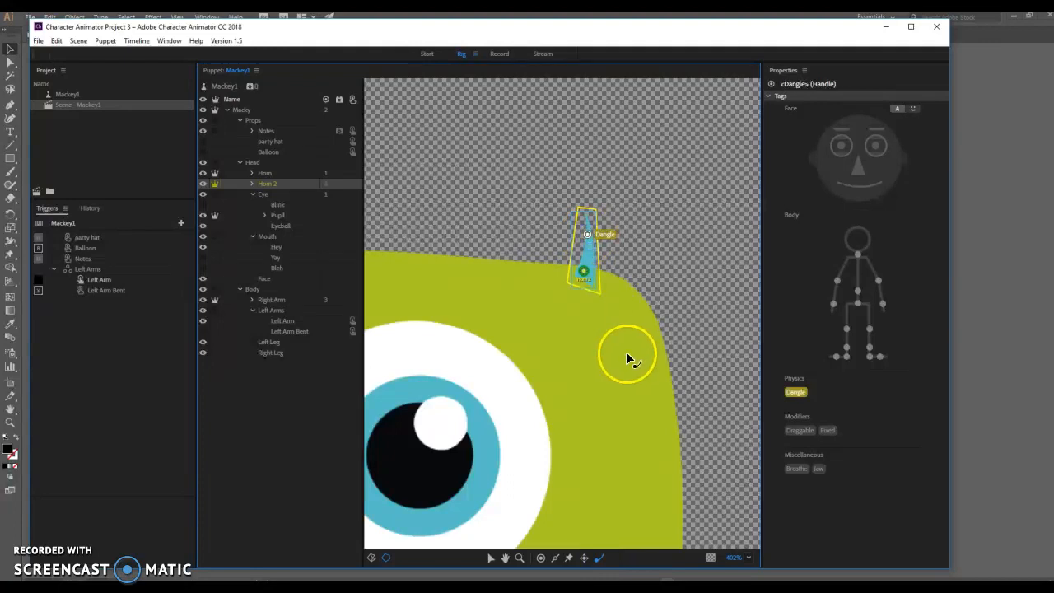
left_click_drag(586, 236, 583, 225)
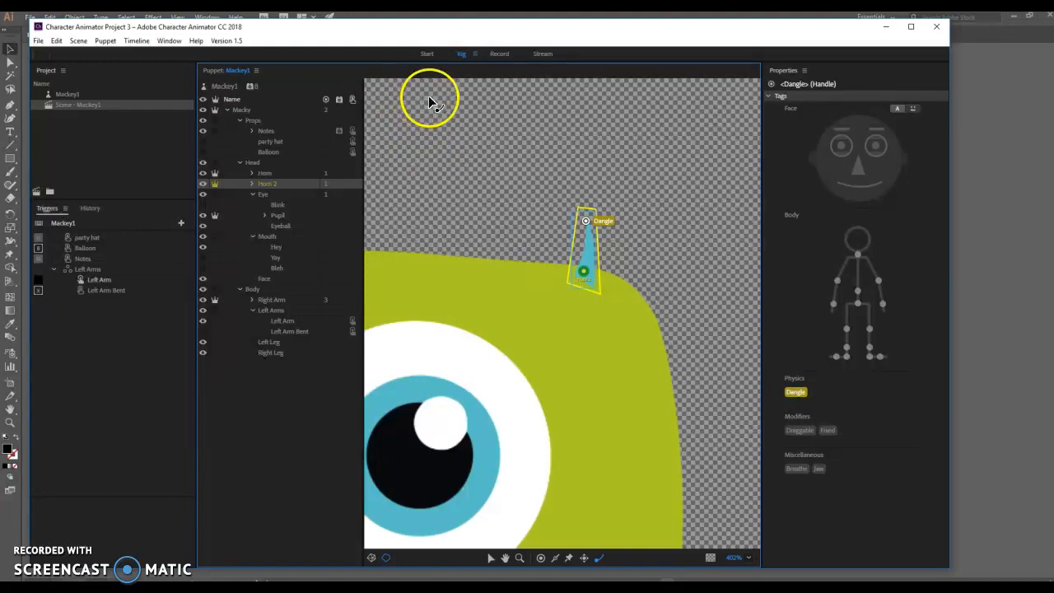
- Return to the recording scene, view it at 100%, and test the puppet by pulling its draggable arm upward
left_click(500, 55)
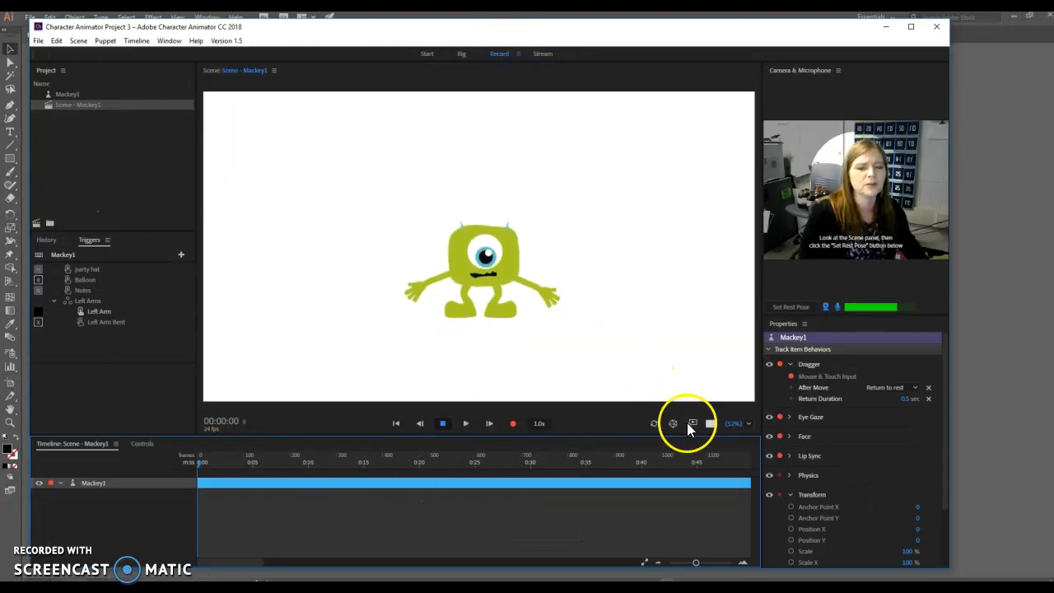
left_click(749, 423)
left_click(762, 339)
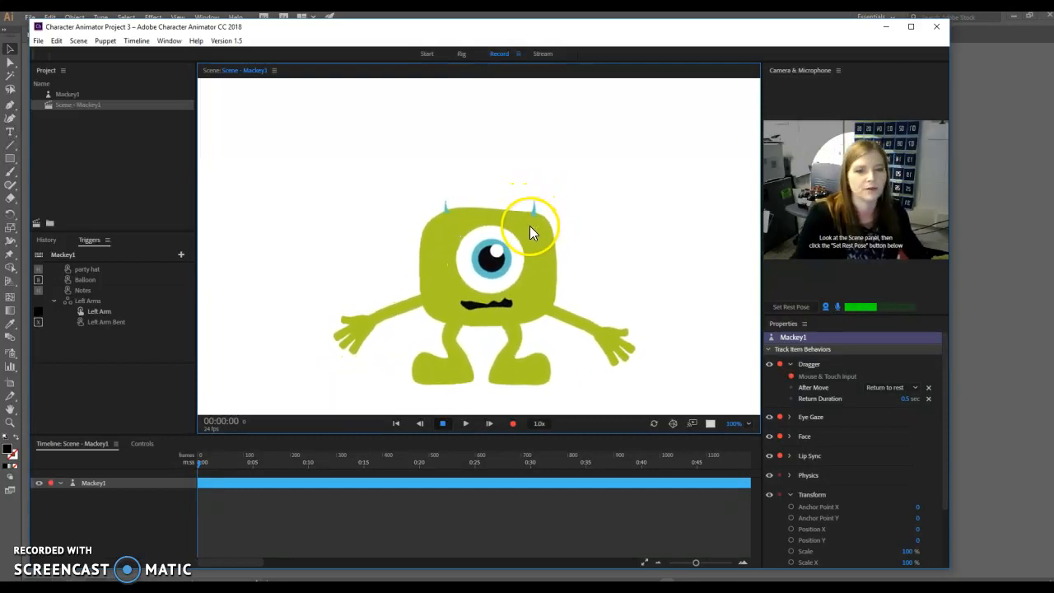
left_click_drag(357, 345, 384, 292)
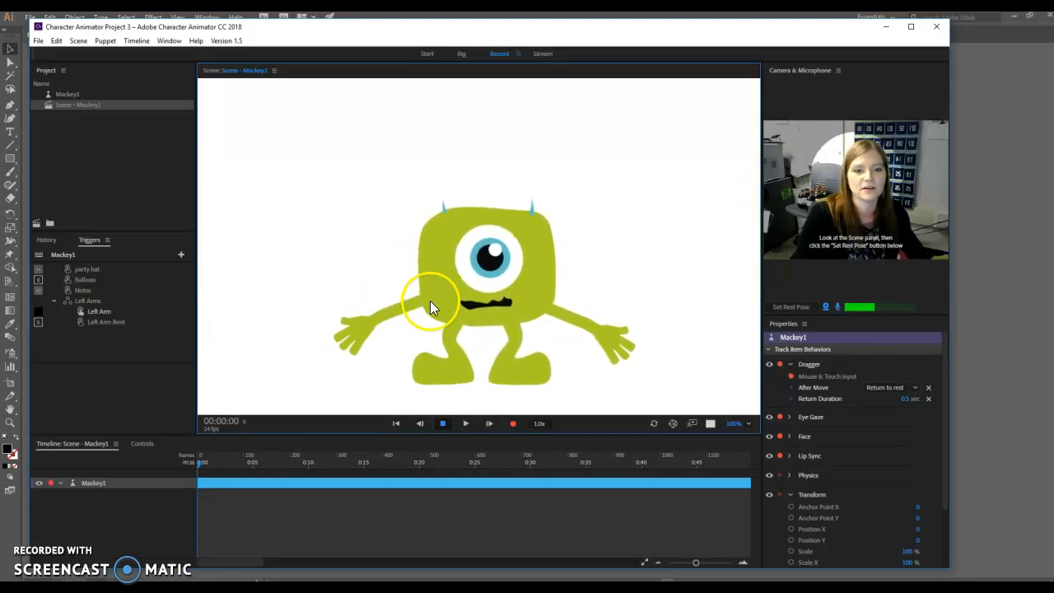